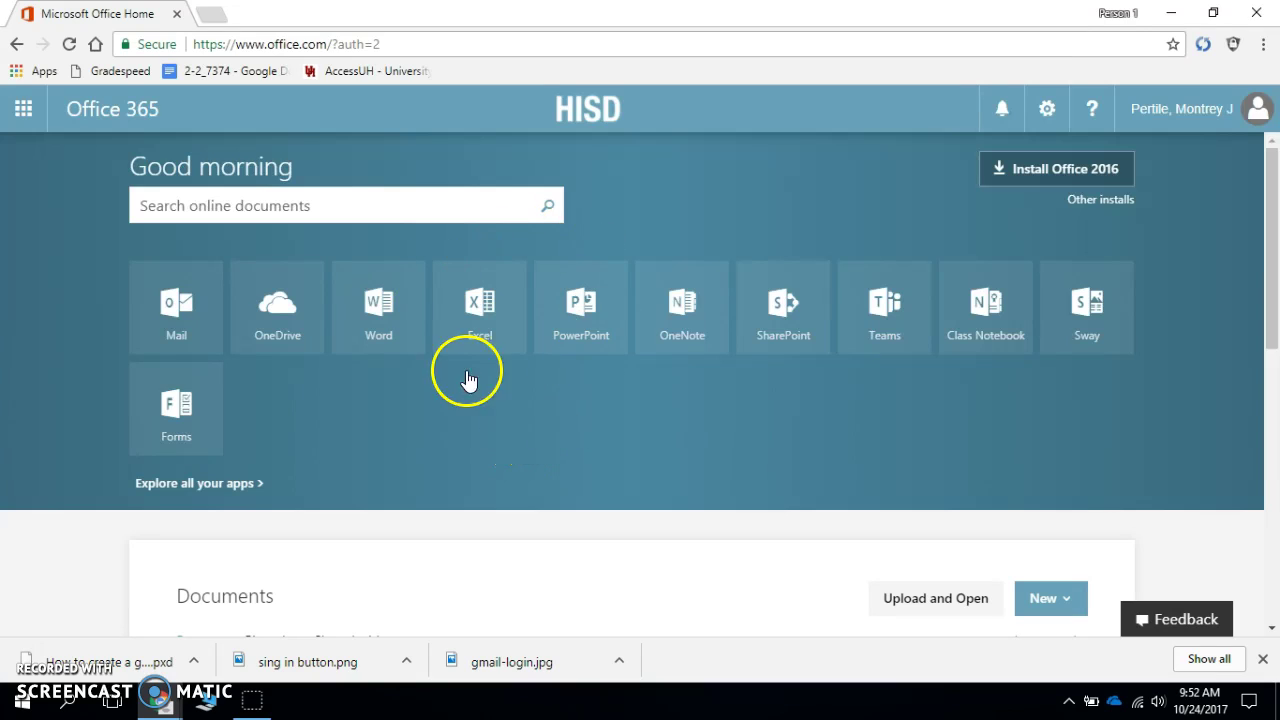
# Launch PowerPoint Online from the PowerPoint tile on the Office 365 home page
pyautogui.click(580, 319)
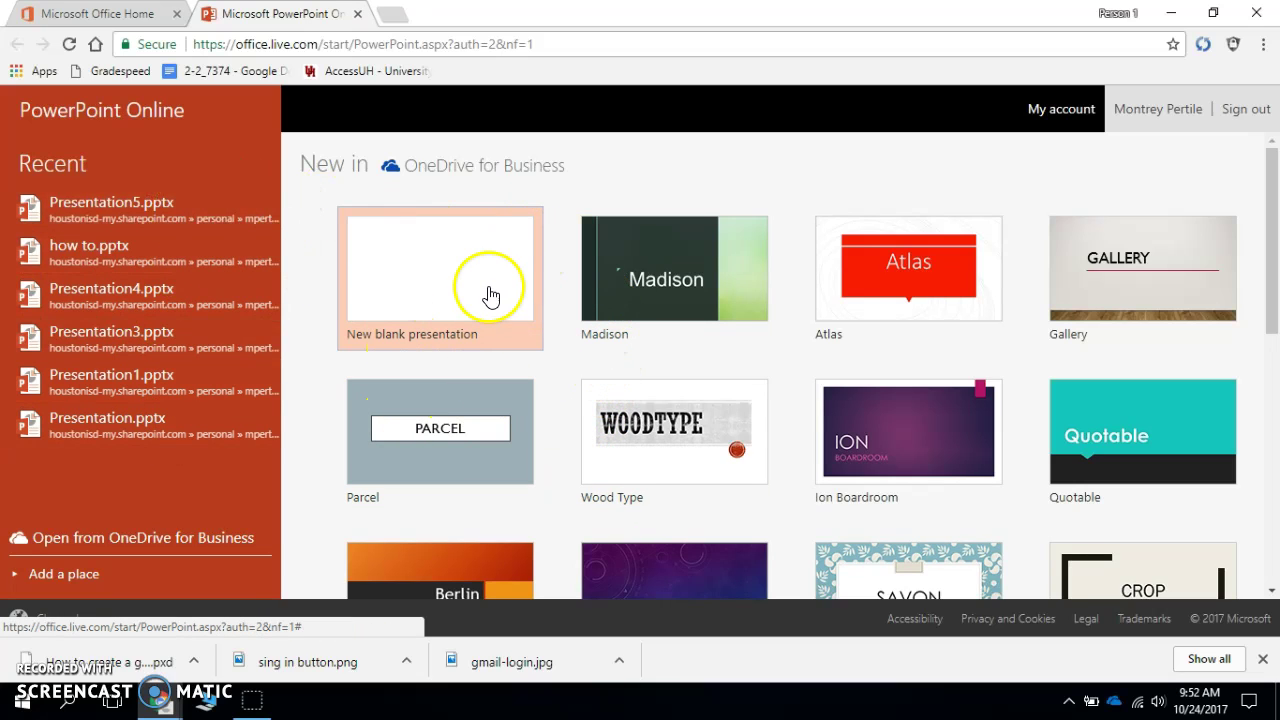
# Create a blank presentation and delete both its title and subtitle placeholders
pyautogui.click(455, 305)
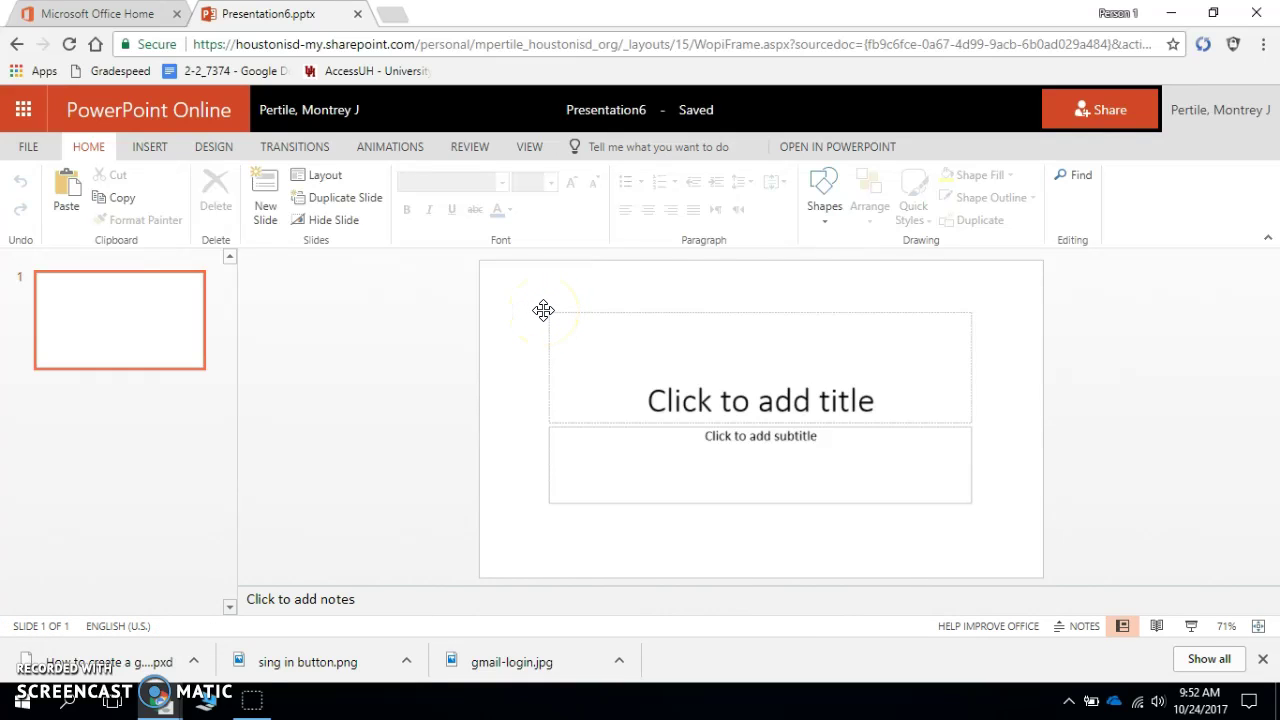
pyautogui.click(547, 310)
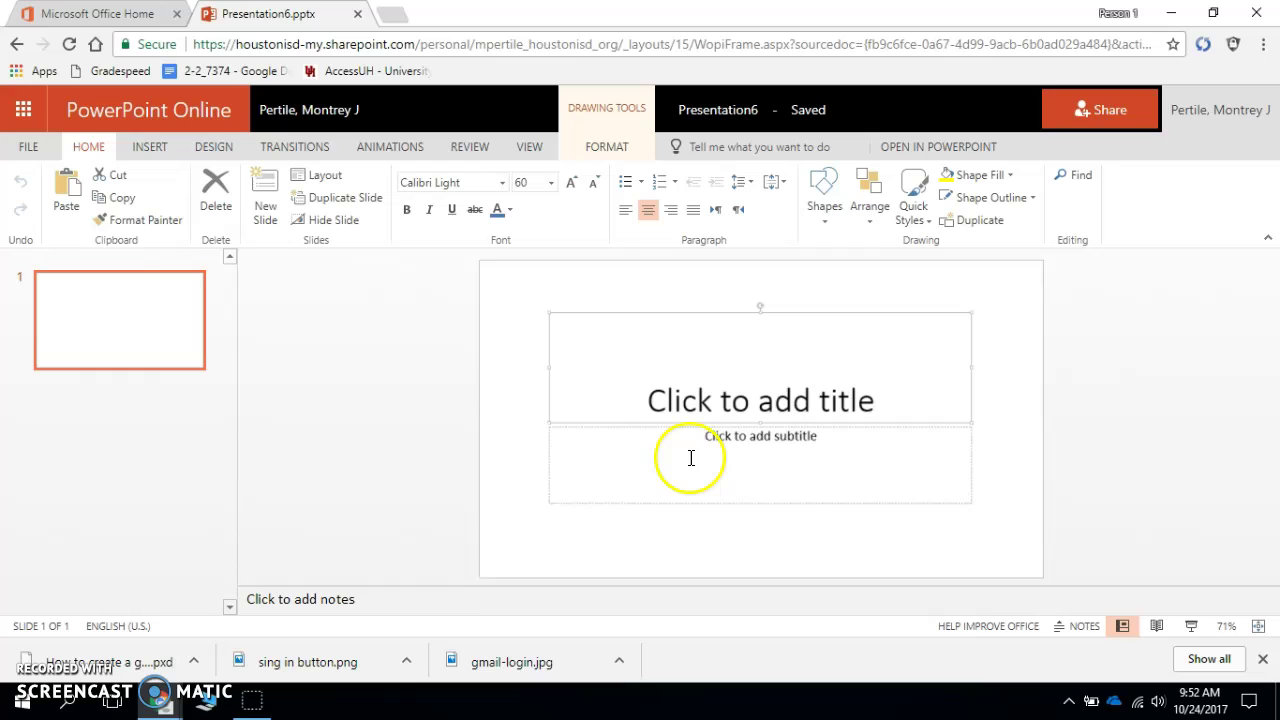
pyautogui.press('Delete')
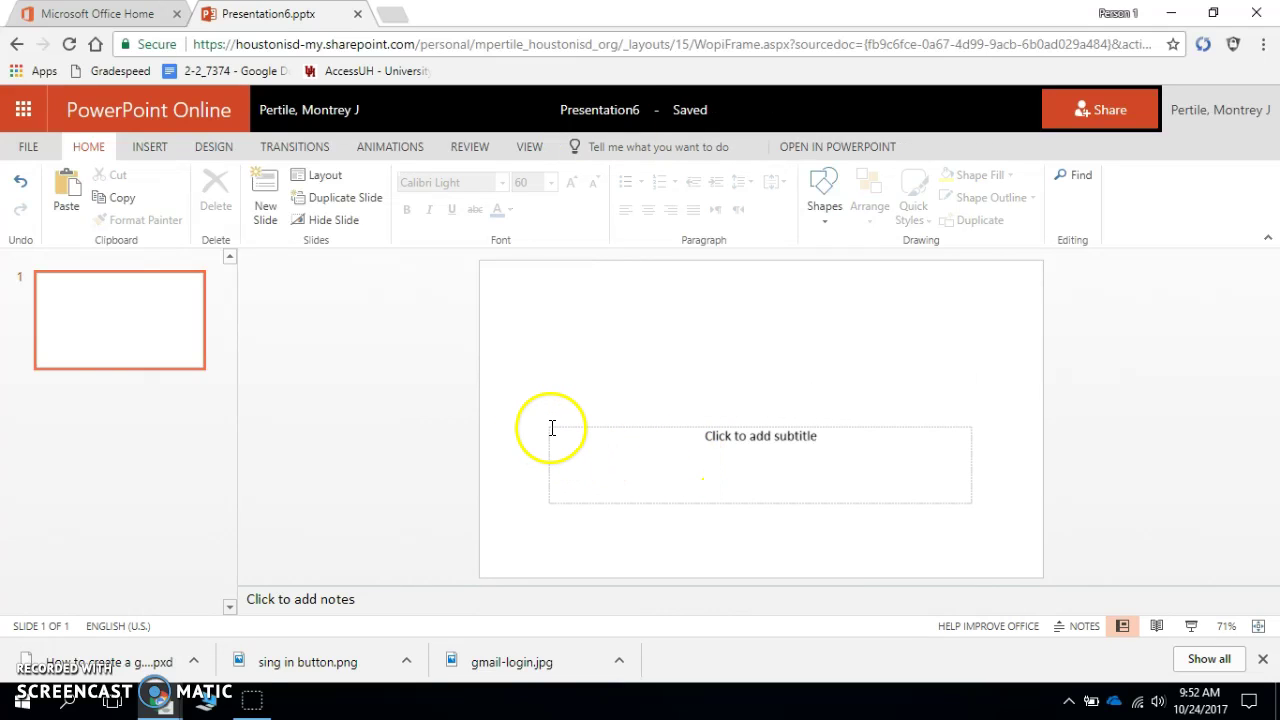
pyautogui.click(548, 427)
pyautogui.press('Delete')
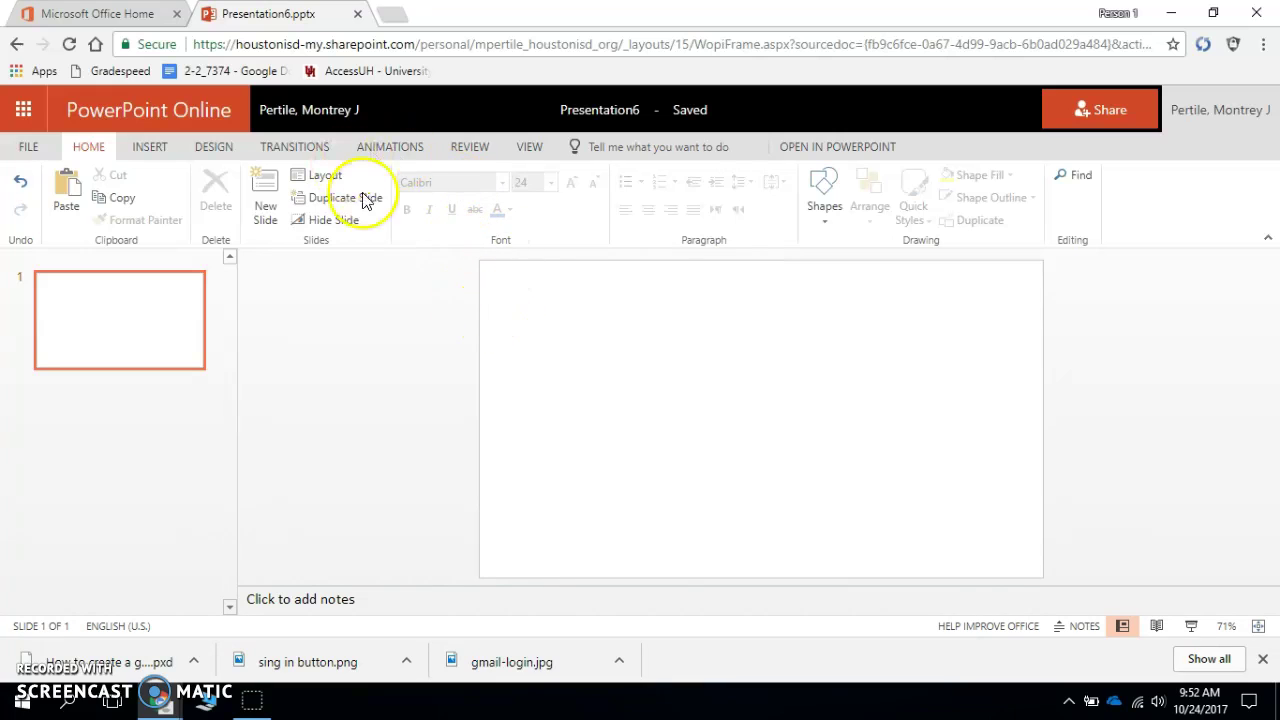
# Set slide 1's background to a solid black fill through Design's Format Background
pyautogui.click(215, 150)
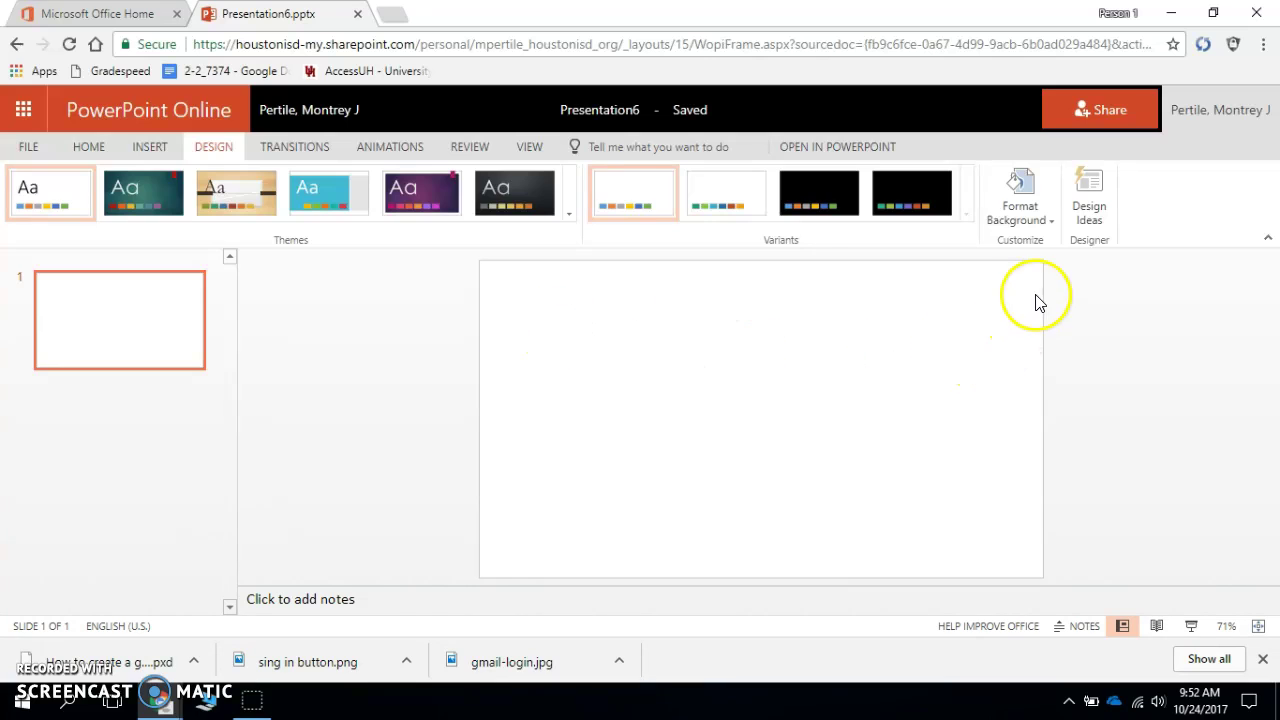
pyautogui.click(1040, 213)
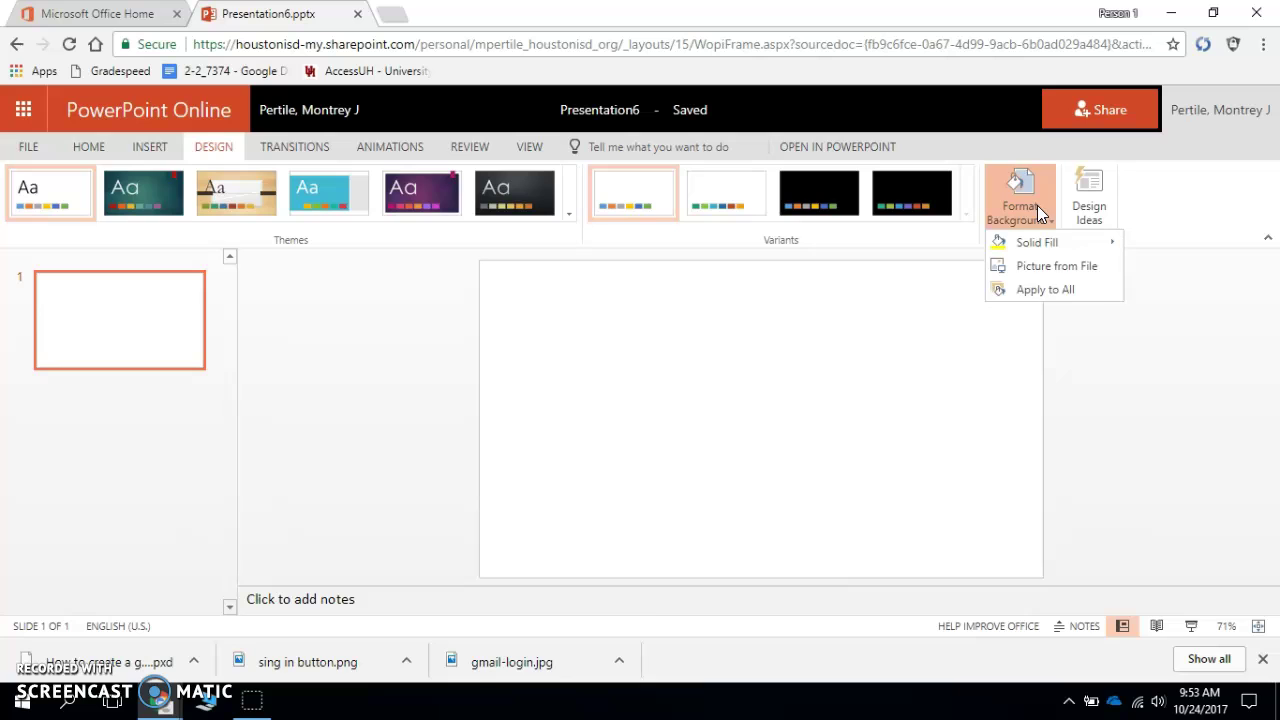
pyautogui.click(1048, 249)
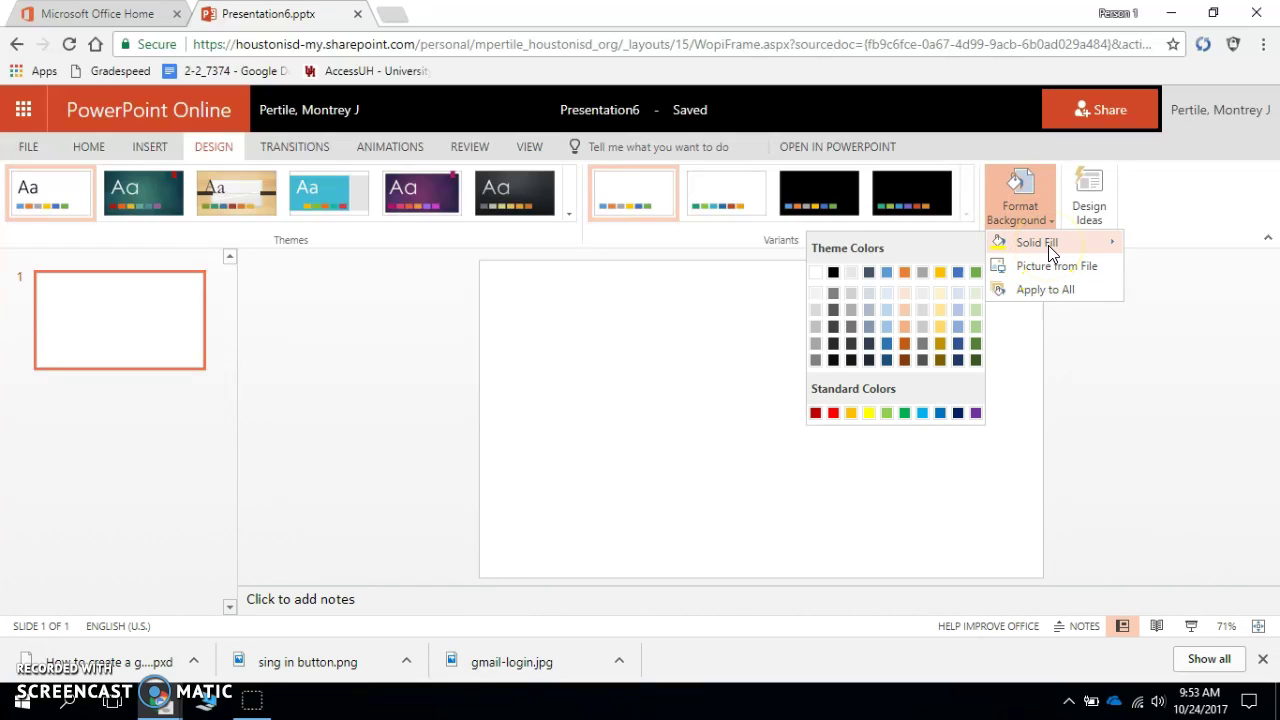
pyautogui.click(908, 326)
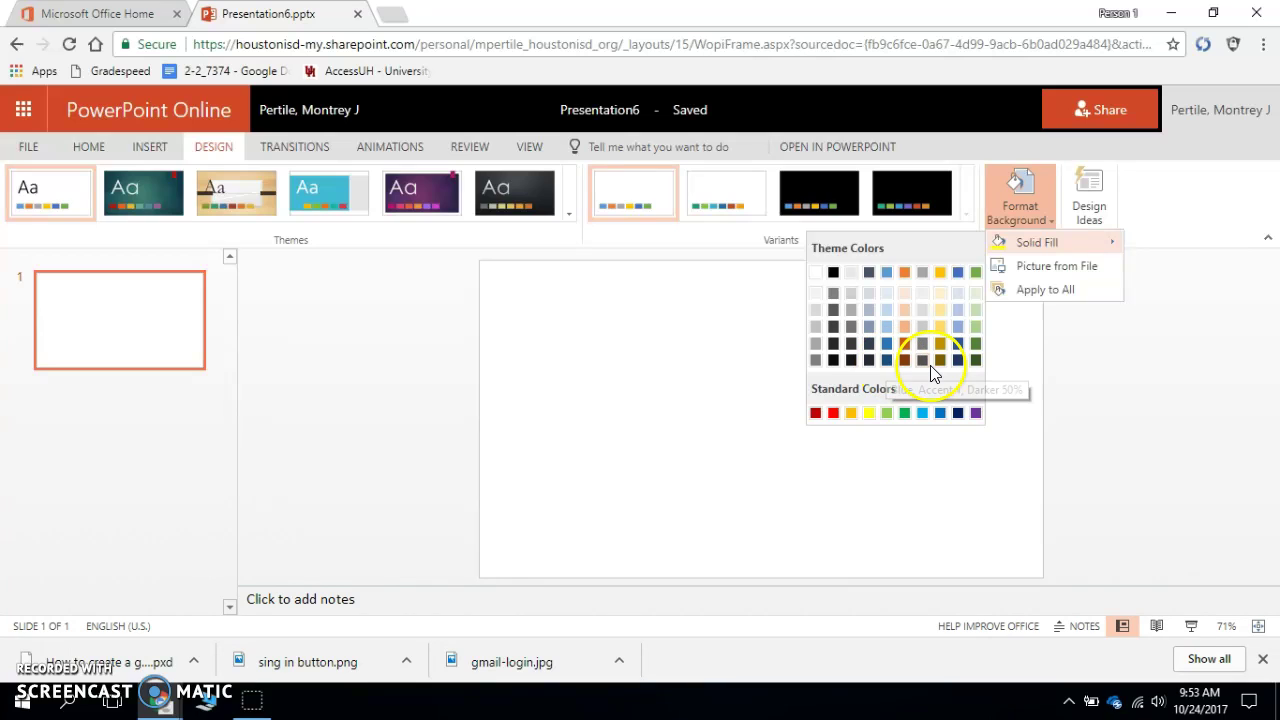
pyautogui.click(838, 362)
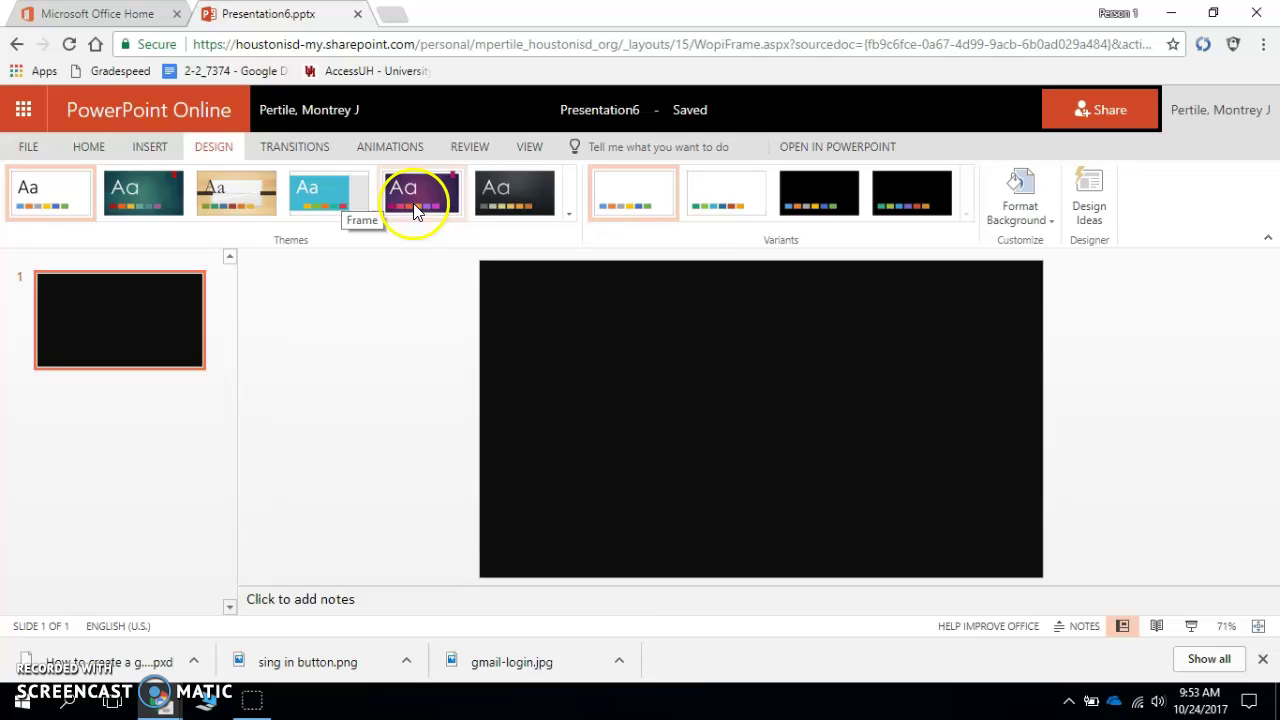
# Insert a rectangle shape and move it to the slide's upper-left area
pyautogui.click(163, 158)
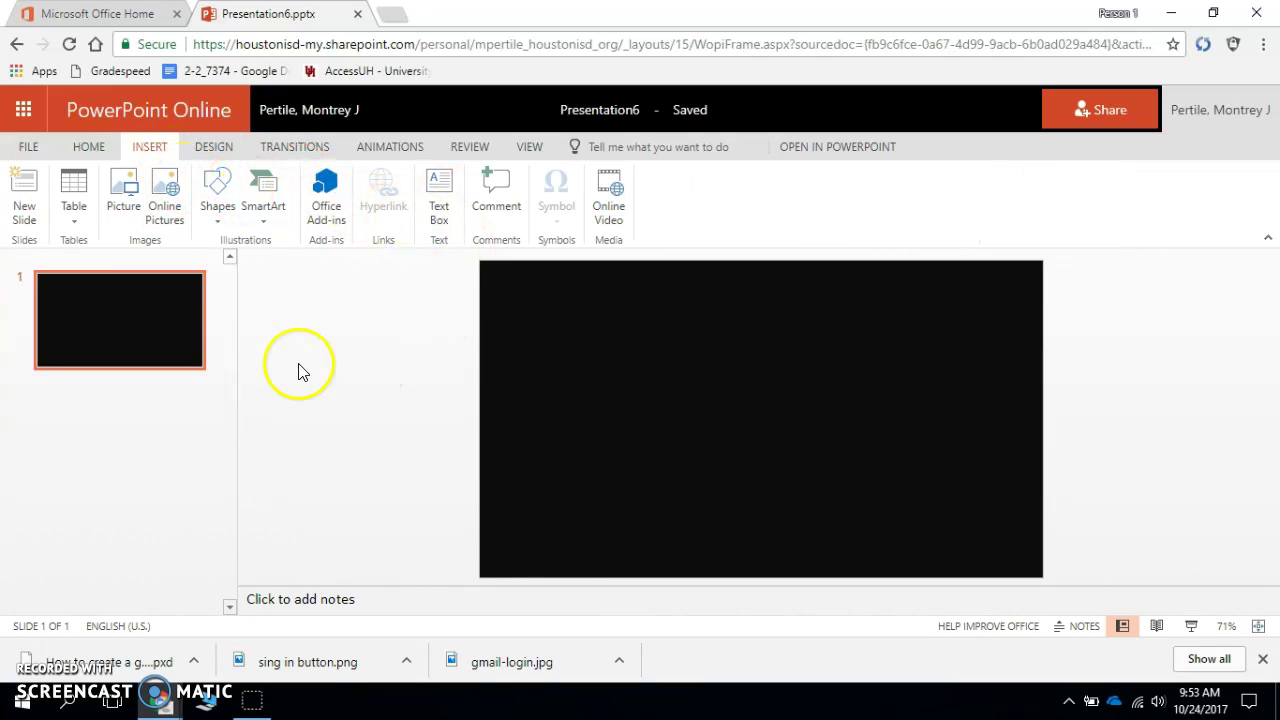
pyautogui.click(212, 210)
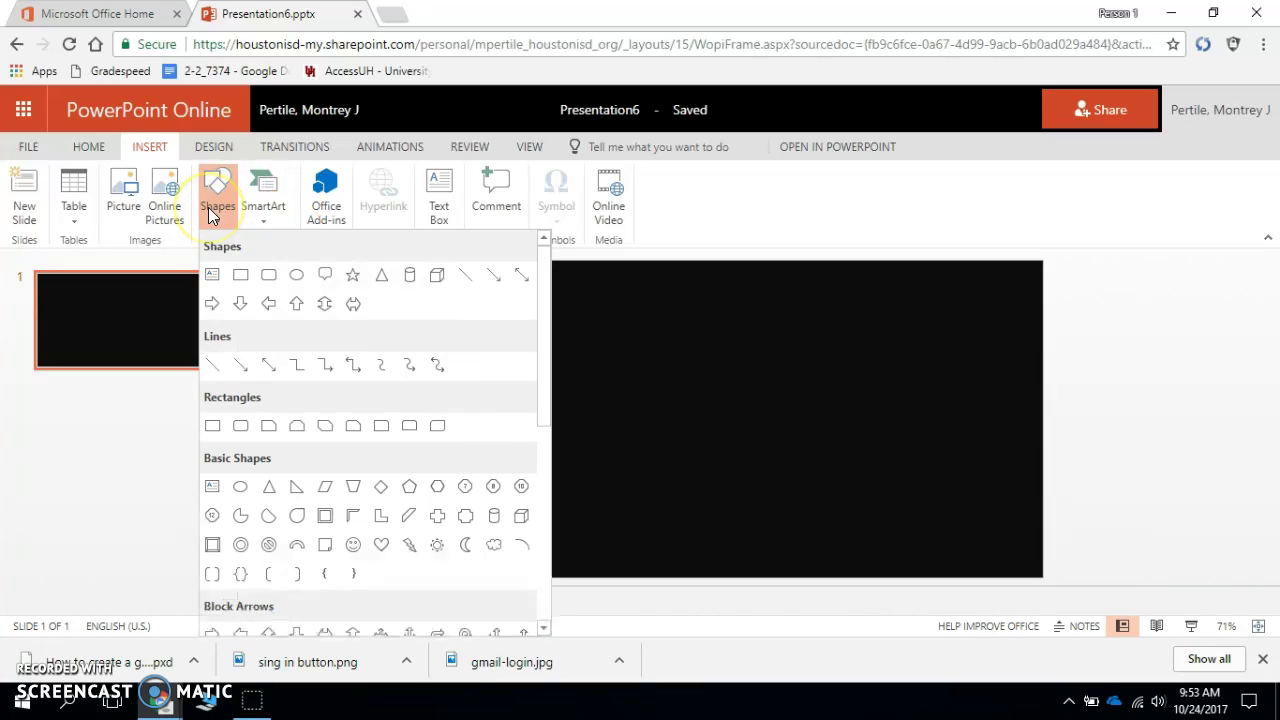
pyautogui.click(240, 278)
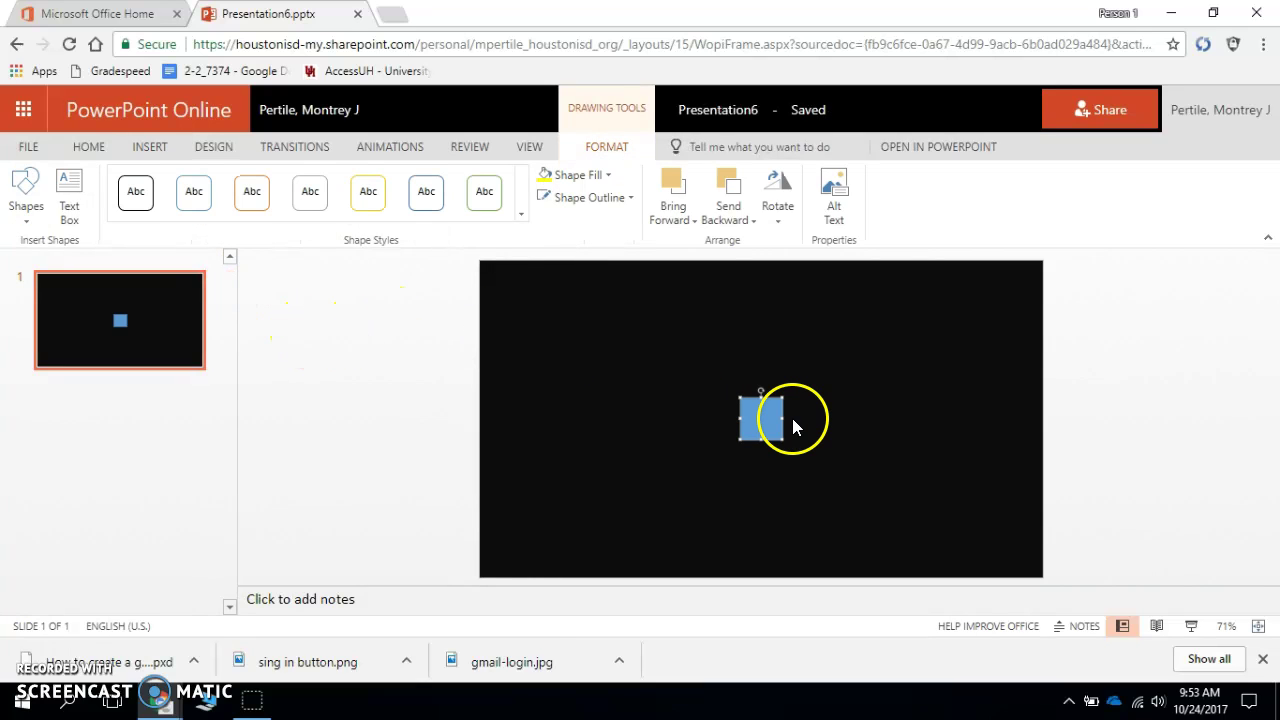
pyautogui.moveTo(762, 410); pyautogui.dragTo(540, 312)
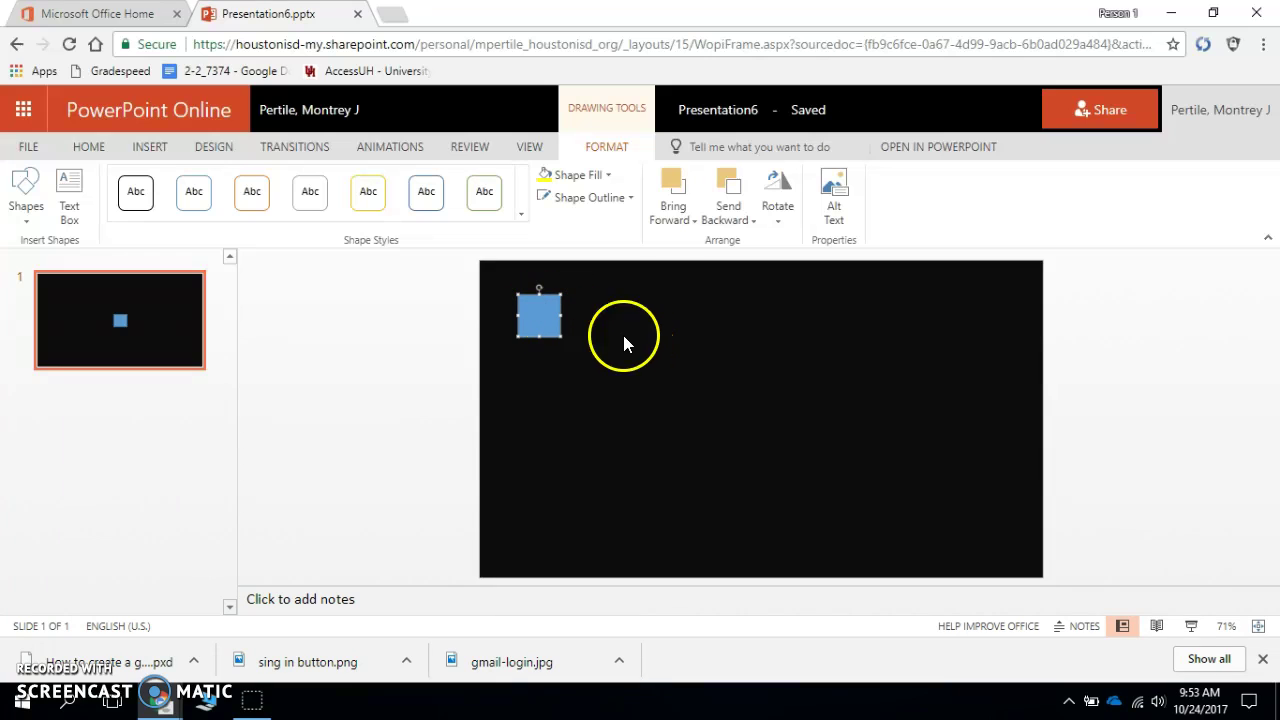
# Give the rectangle no fill and a 4½ pt white outline
pyautogui.click(593, 181)
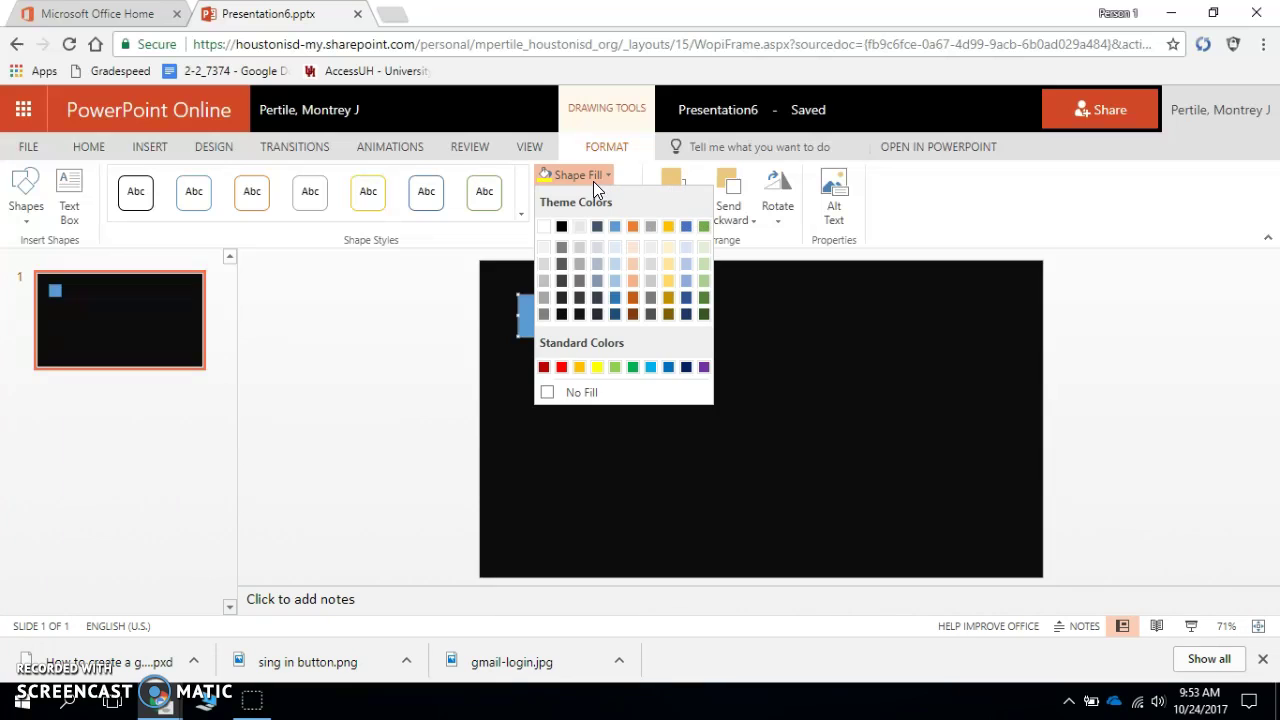
pyautogui.click(567, 395)
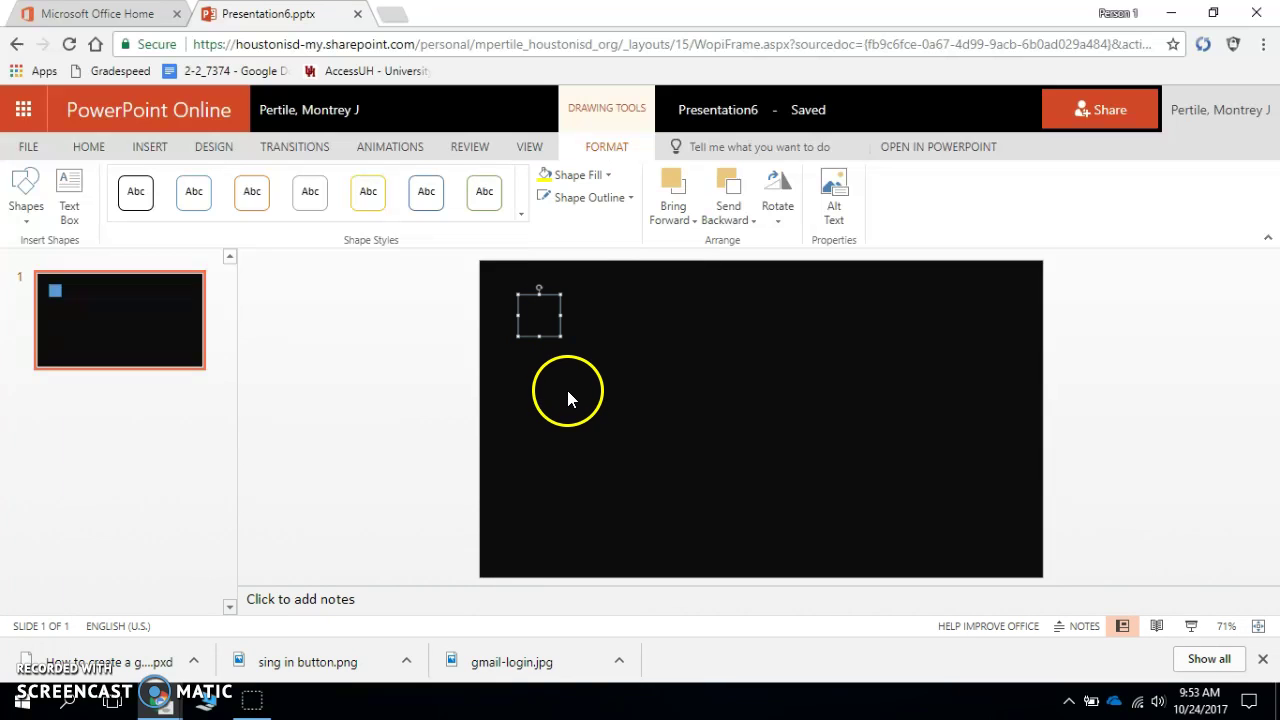
pyautogui.click(621, 205)
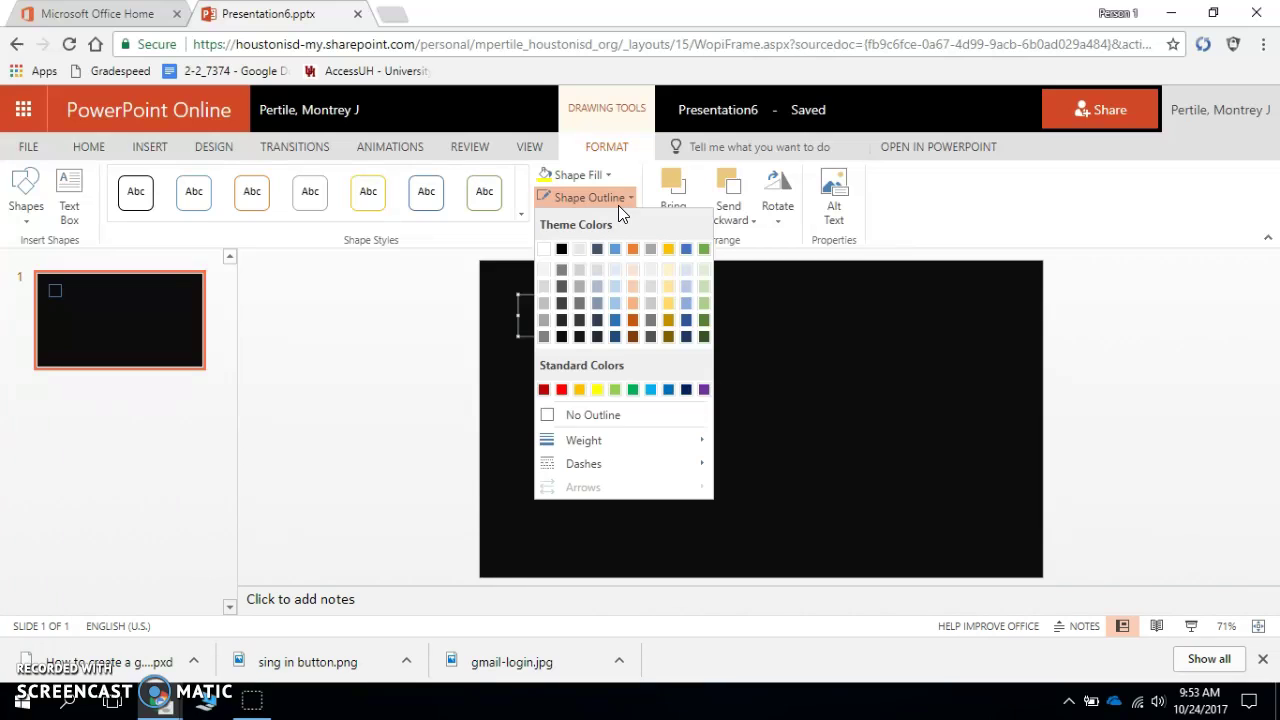
pyautogui.click(627, 446)
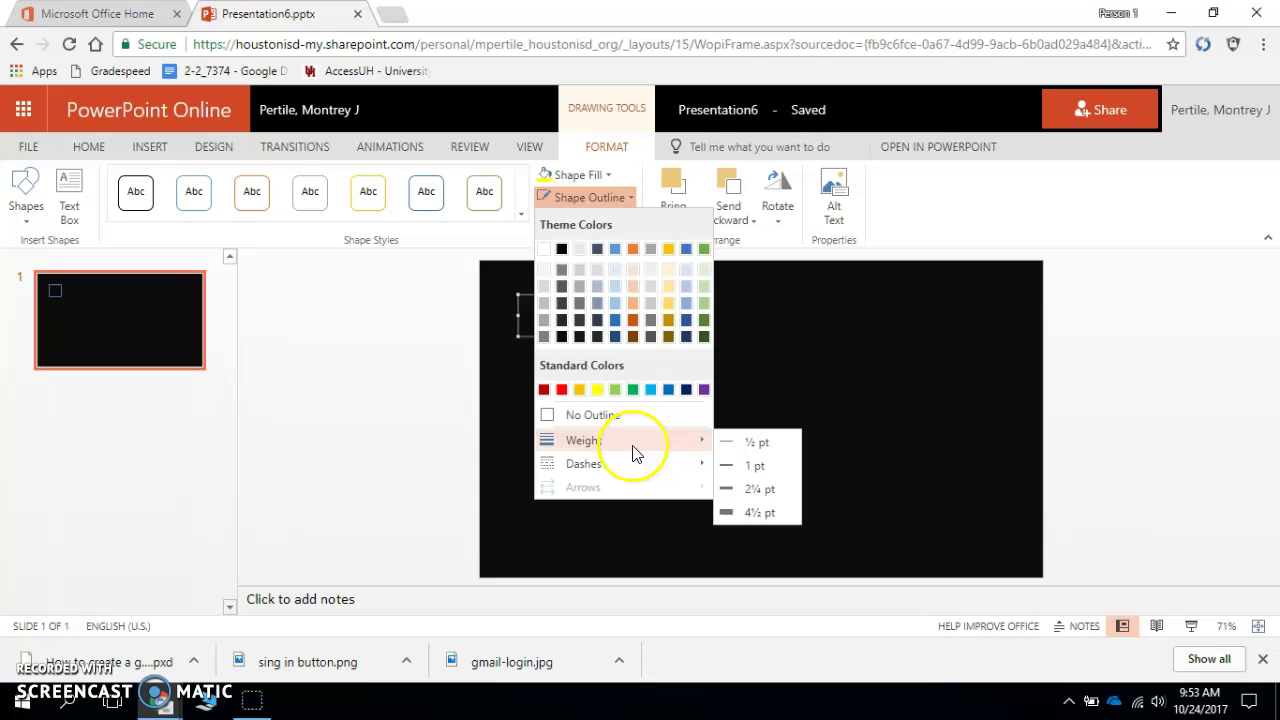
pyautogui.click(737, 514)
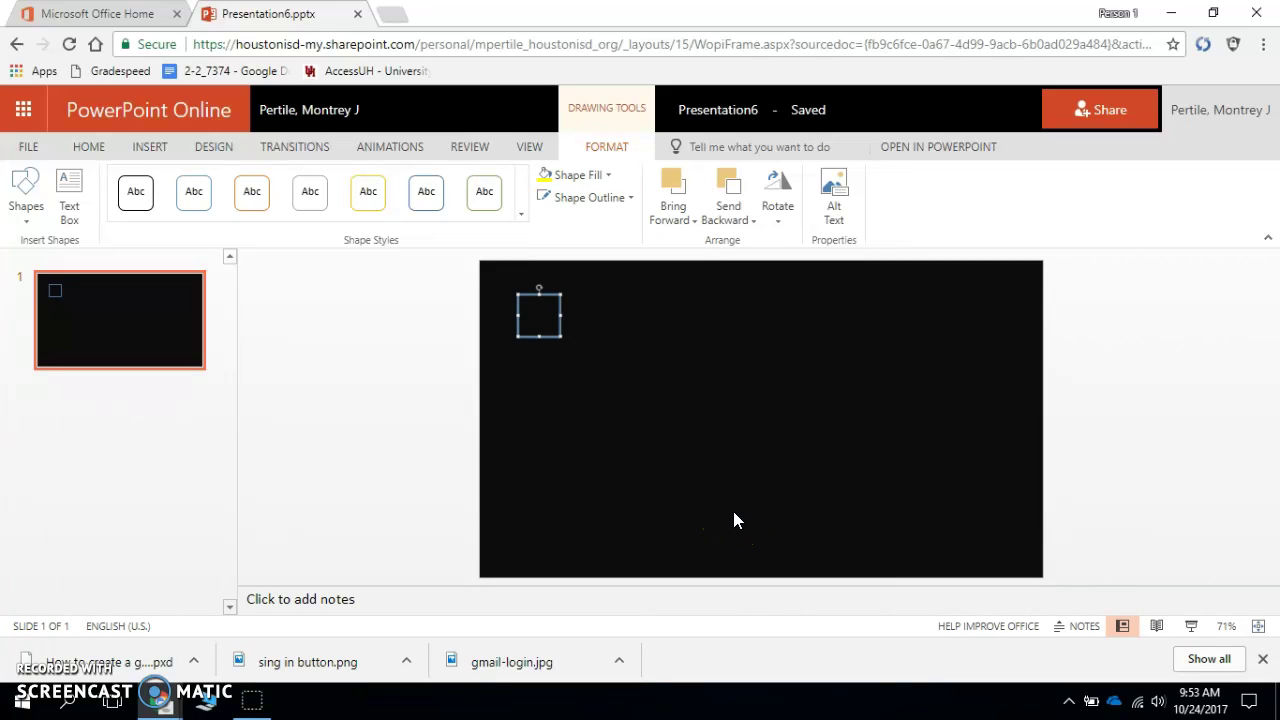
pyautogui.click(630, 287)
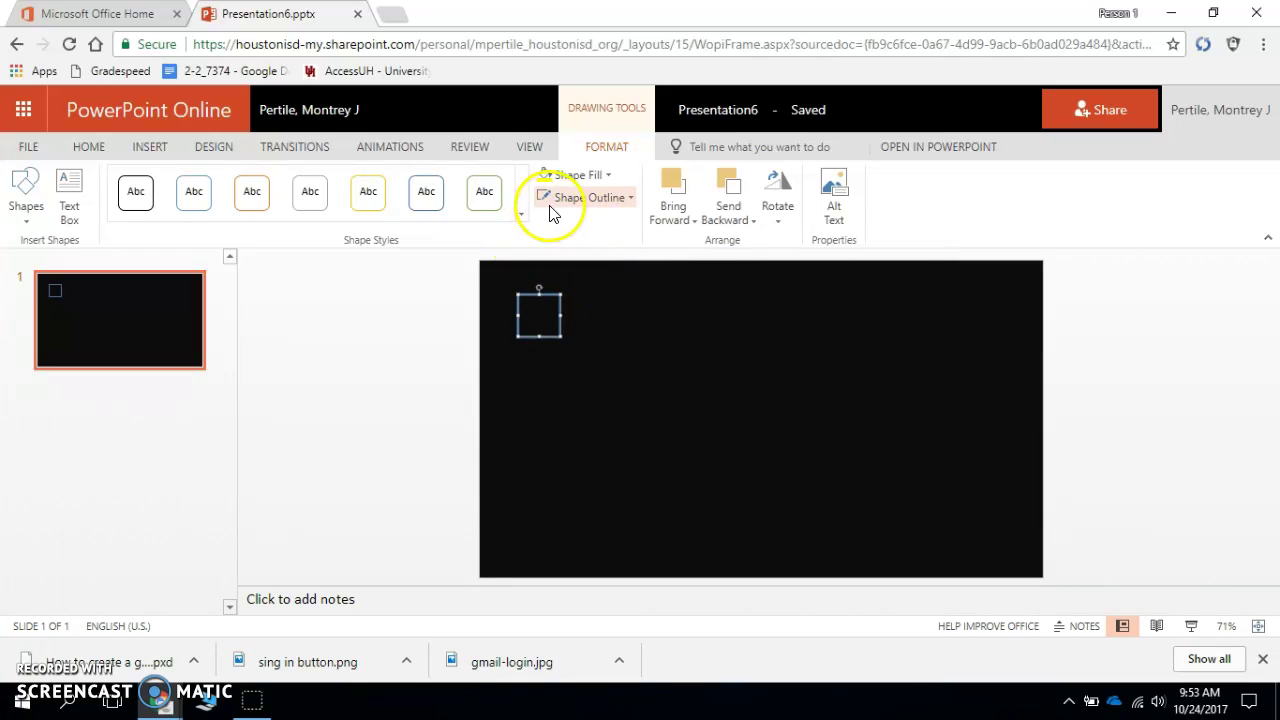
pyautogui.click(597, 201)
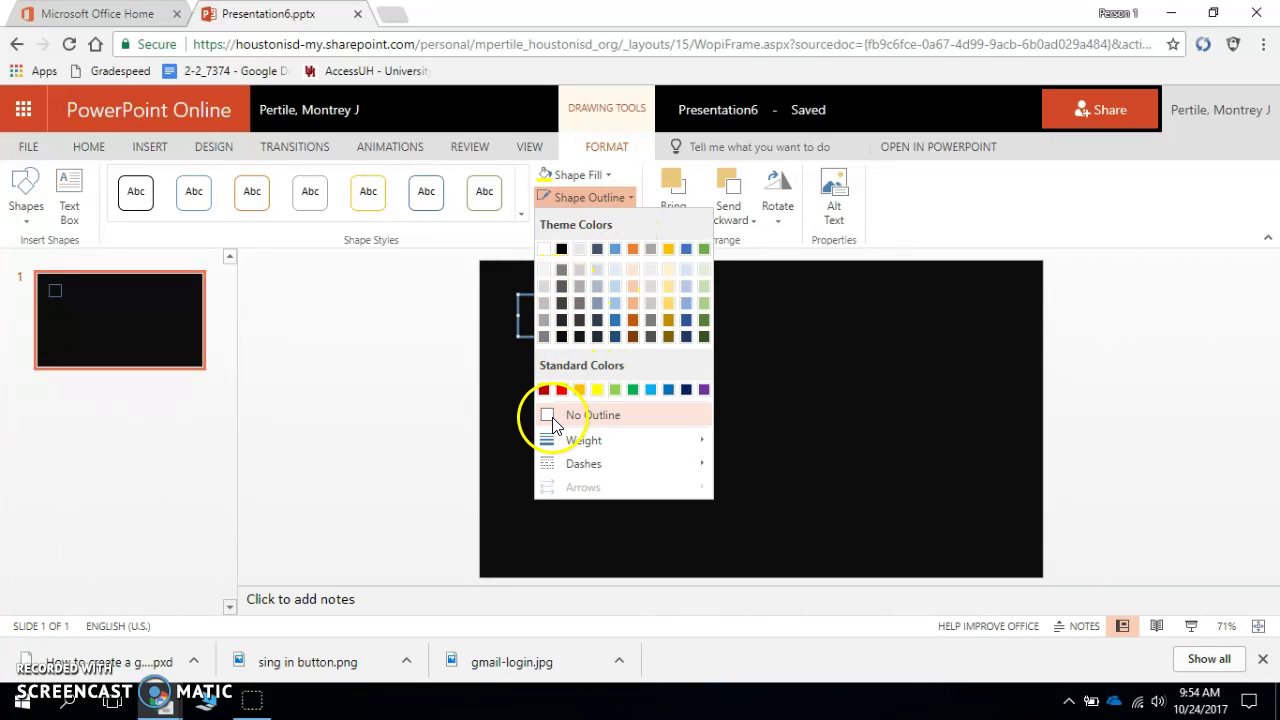
pyautogui.click(542, 250)
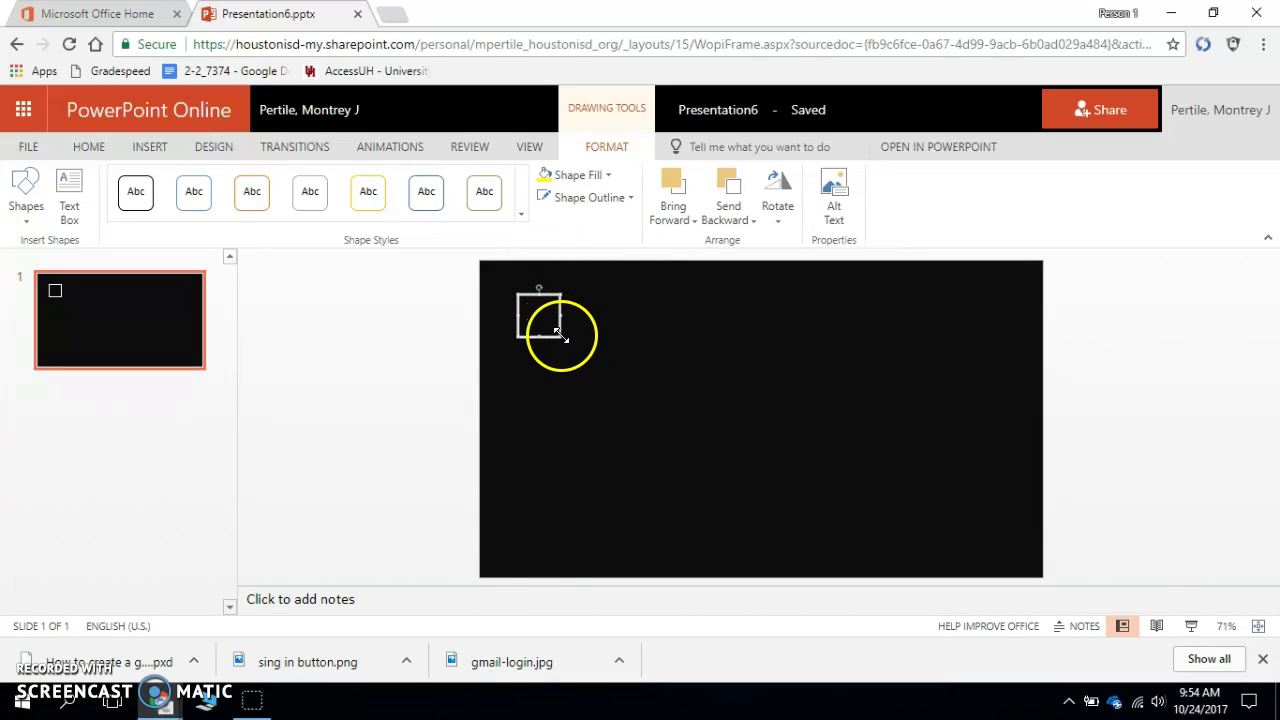
# Stretch the rectangle across the slide into an even border, then deselect it
pyautogui.moveTo(559, 335); pyautogui.dragTo(1005, 531)
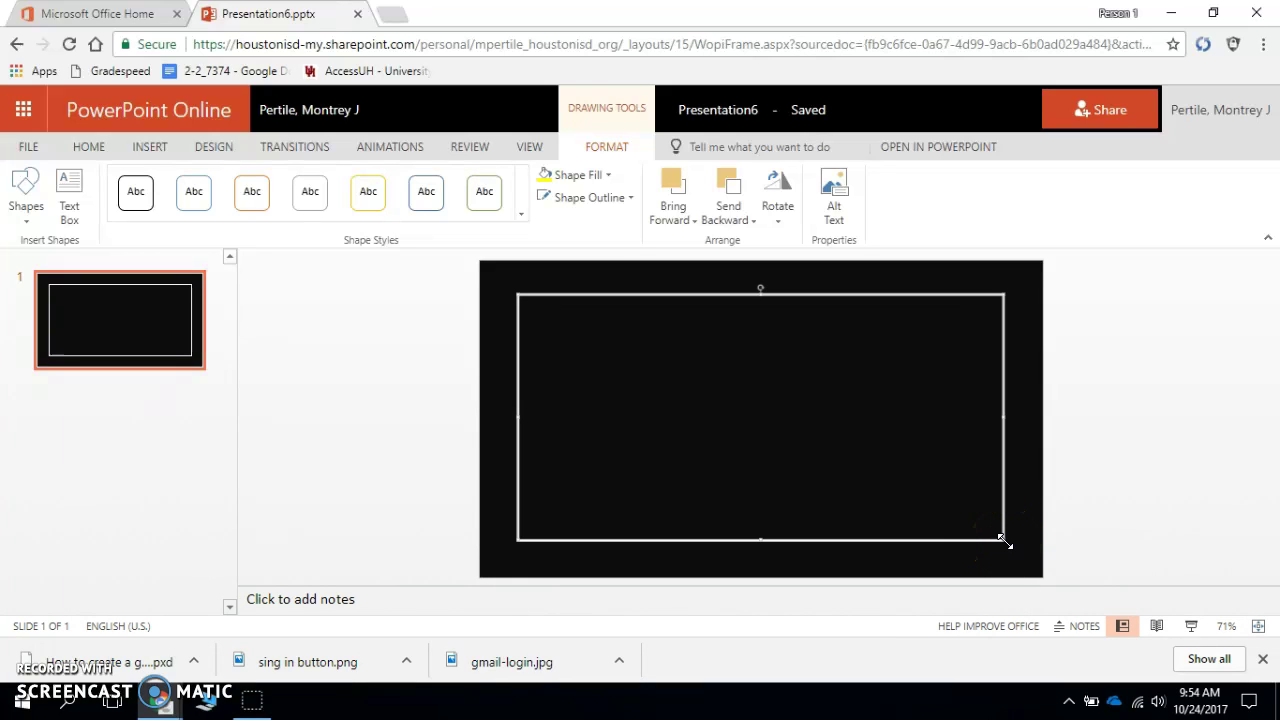
pyautogui.moveTo(1007, 542); pyautogui.dragTo(1010, 544)
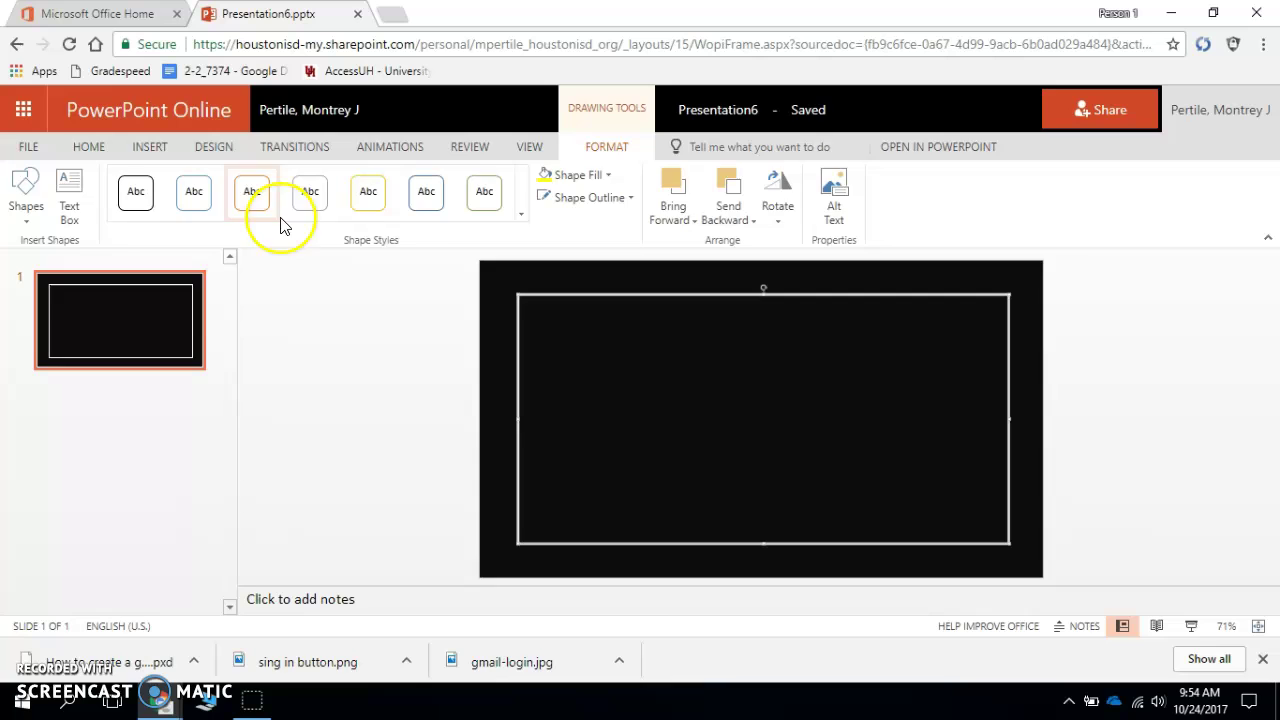
pyautogui.click(359, 322)
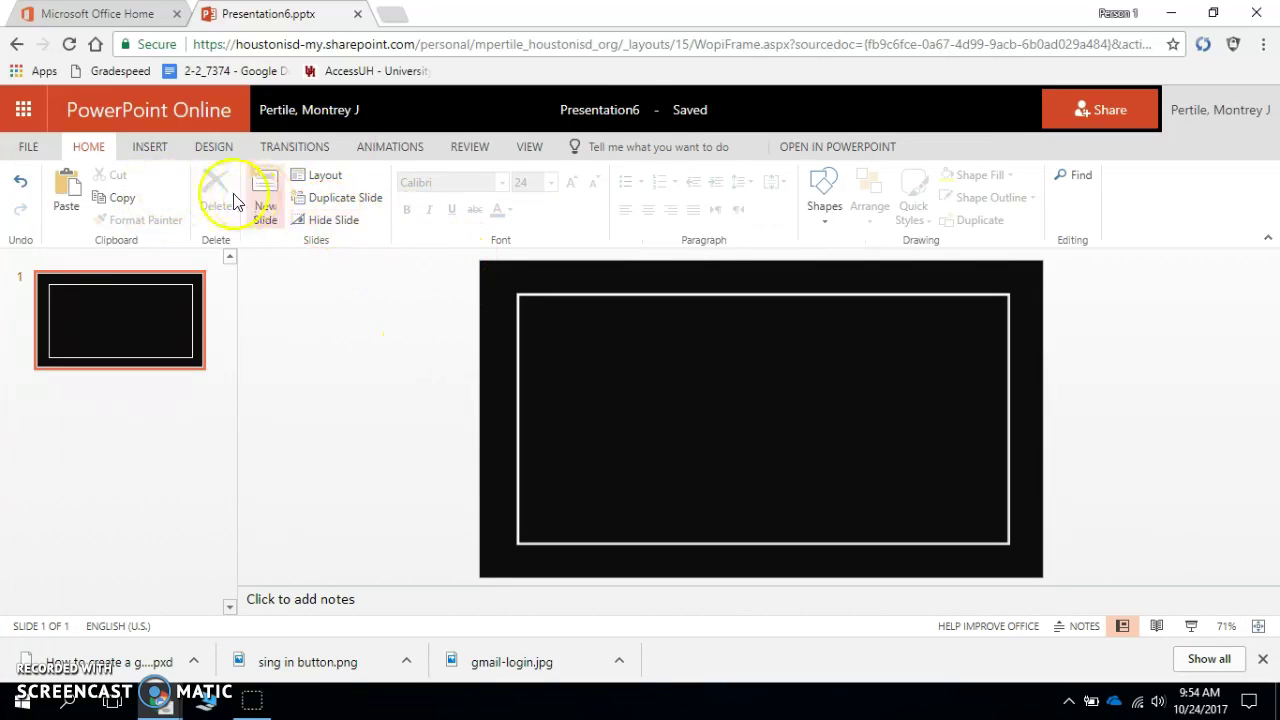
# Insert a text box in the slide centre with white font colour
pyautogui.click(154, 152)
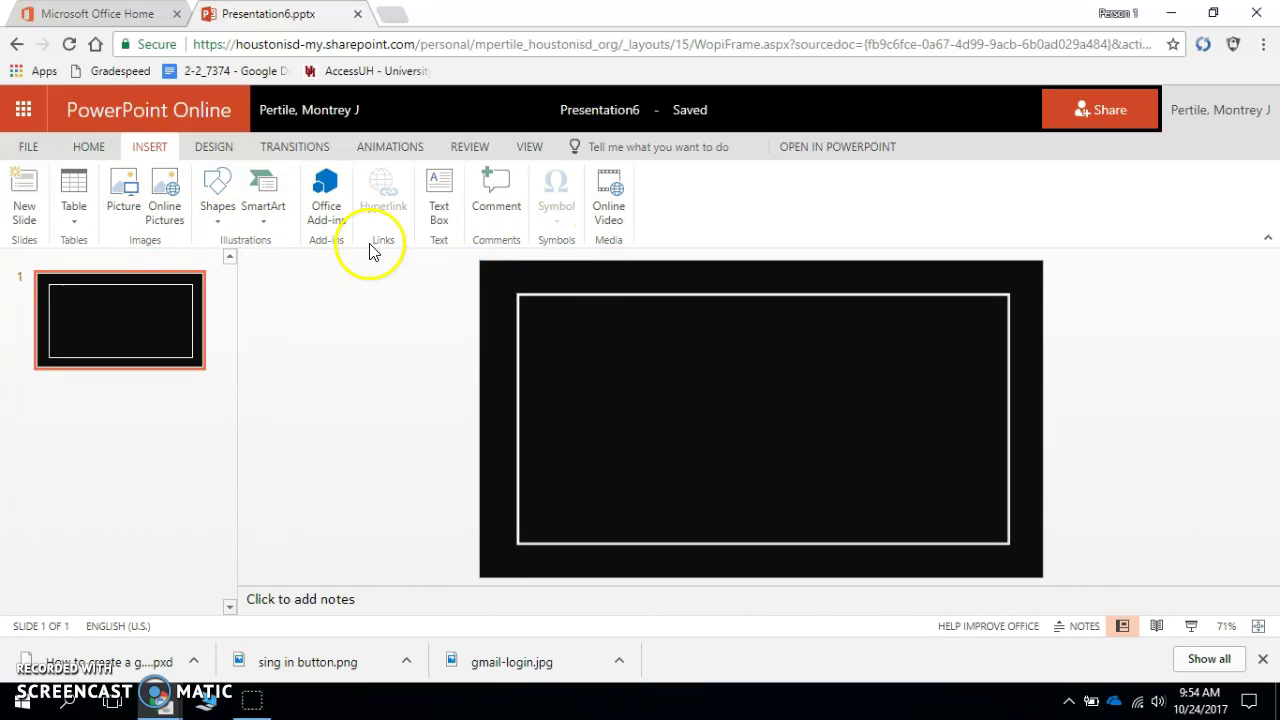
pyautogui.click(440, 205)
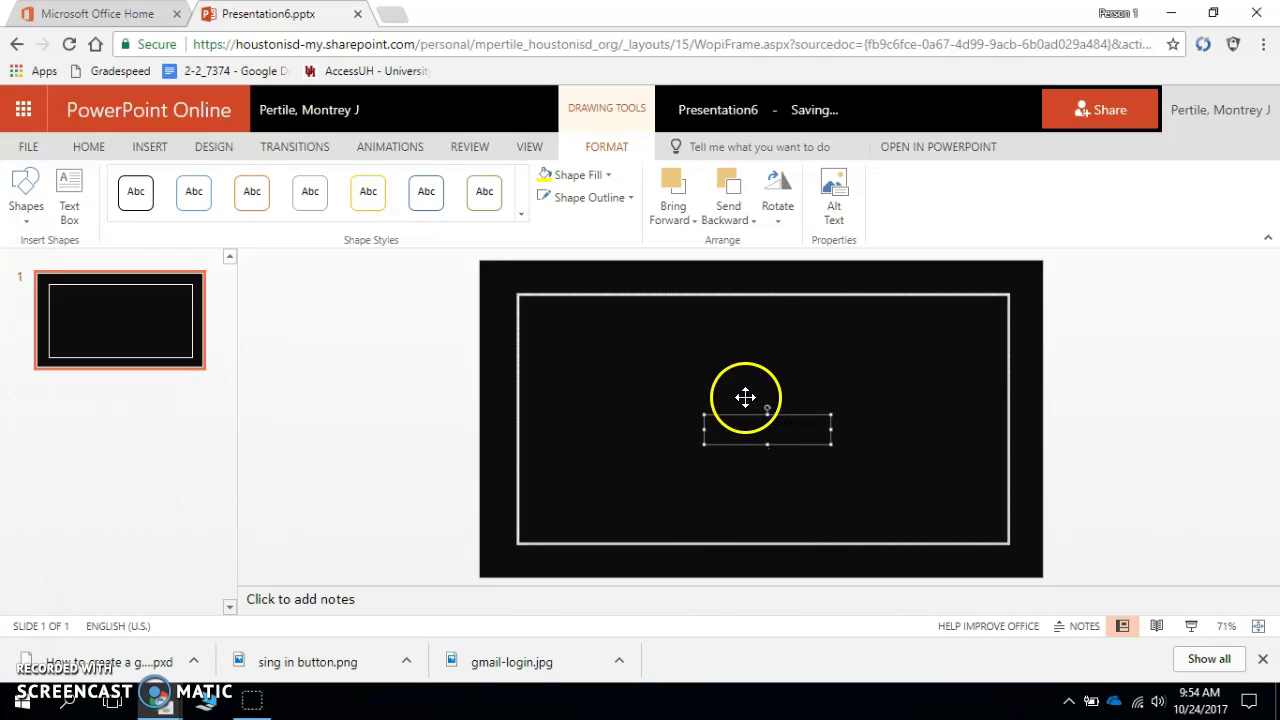
pyautogui.click(85, 150)
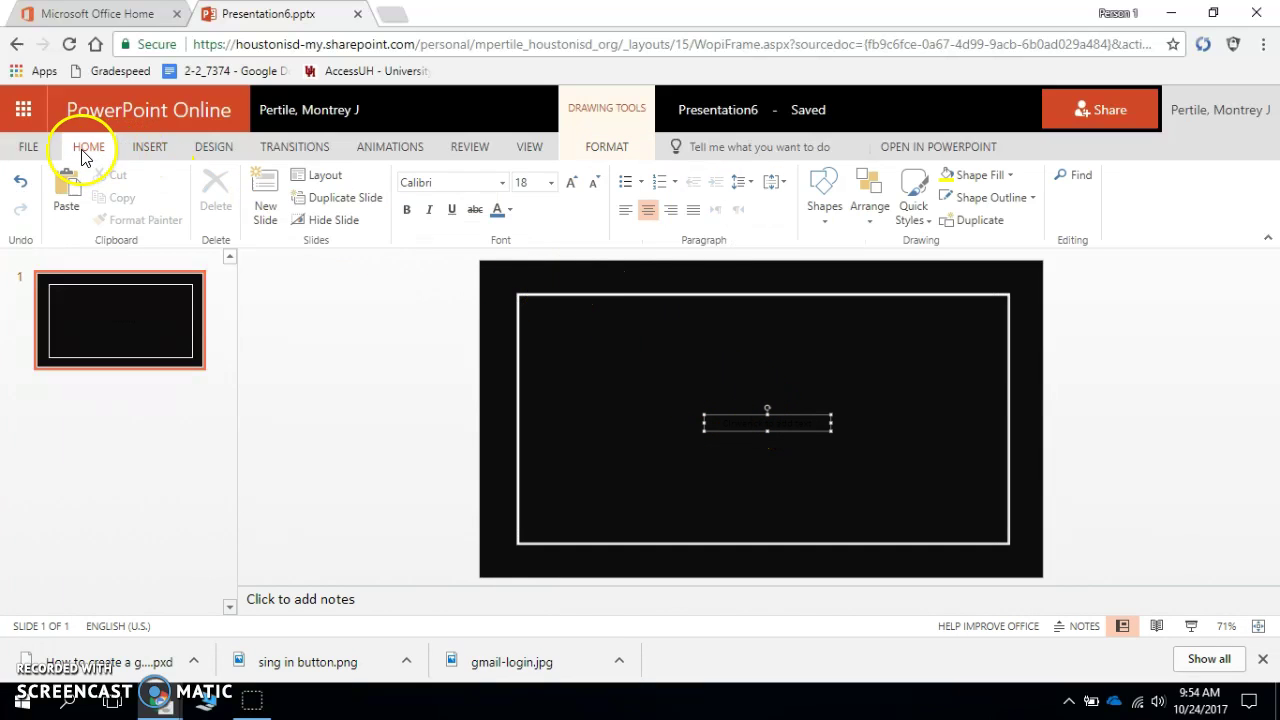
pyautogui.click(510, 211)
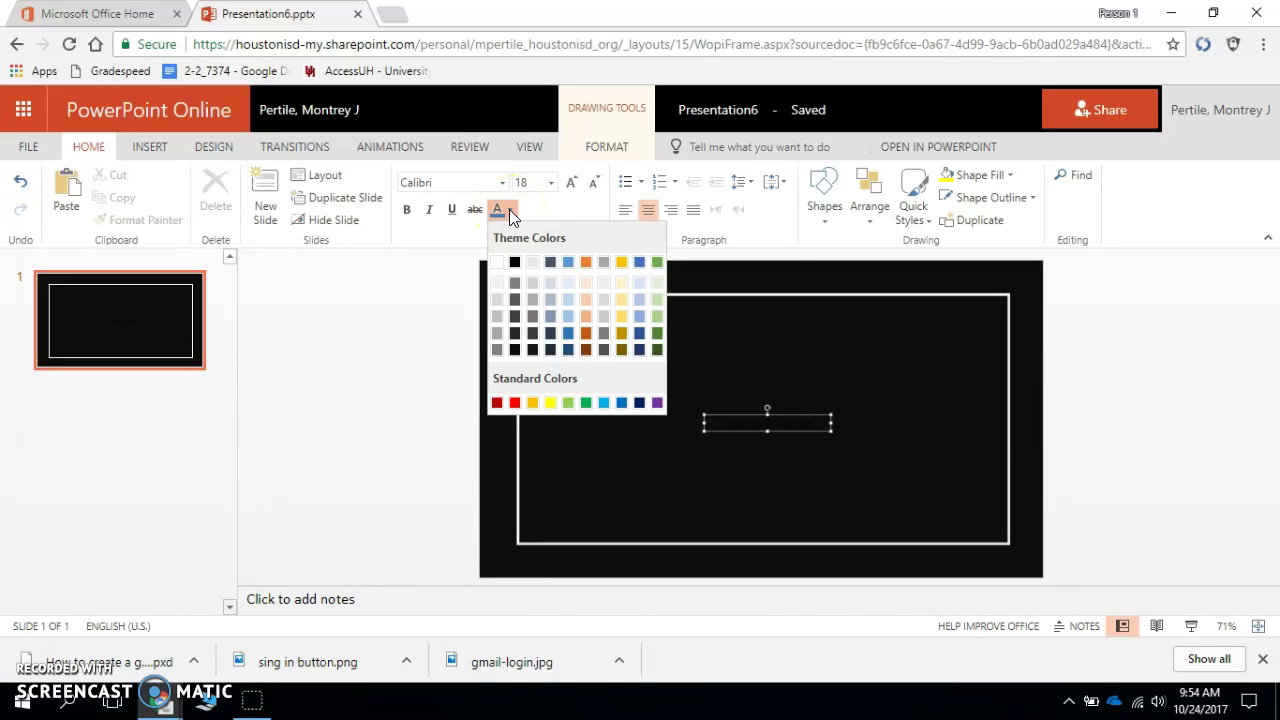
pyautogui.click(496, 262)
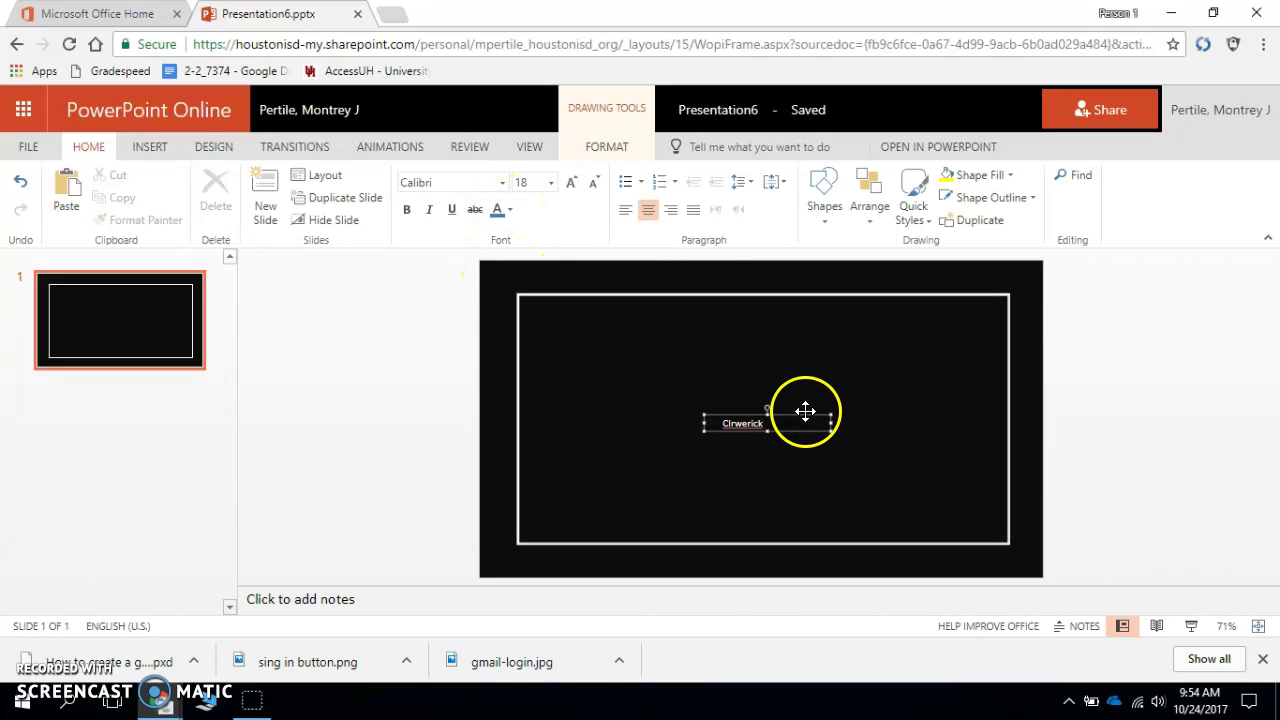
# Replace the placeholder text with the white title 'How to create a gmail account'
pyautogui.click(780, 428)
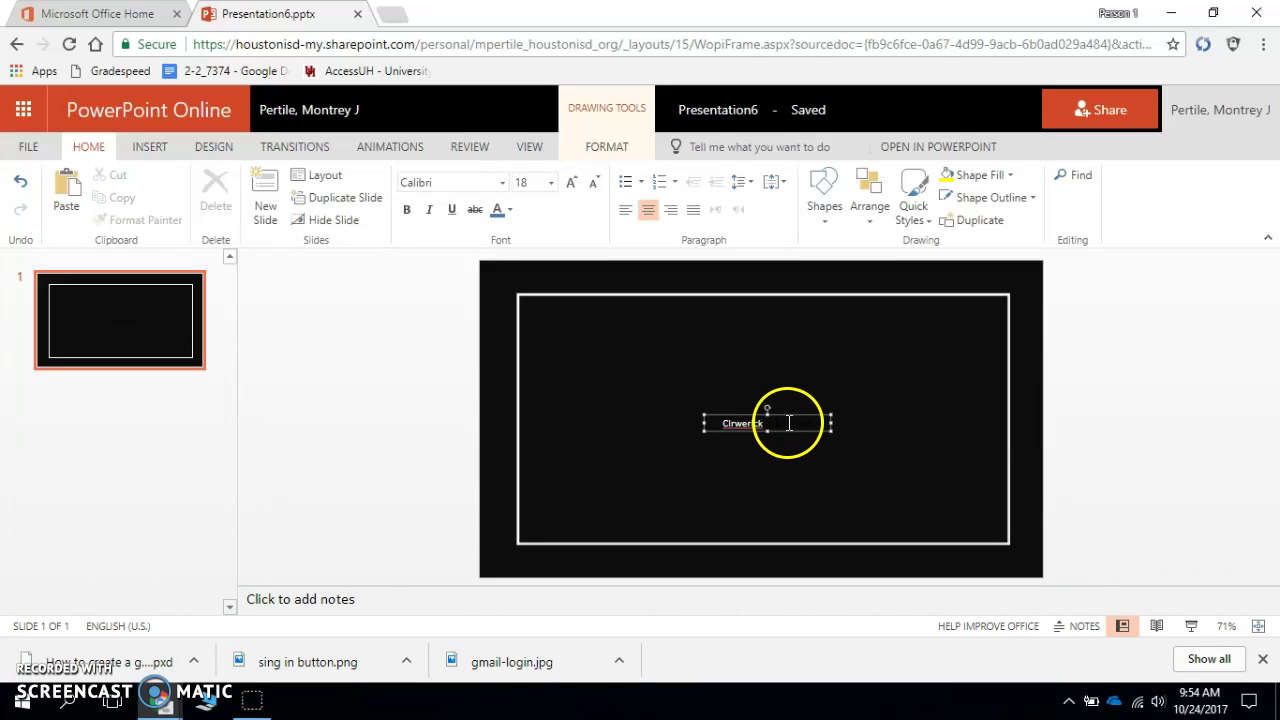
pyautogui.doubleClick(800, 423)
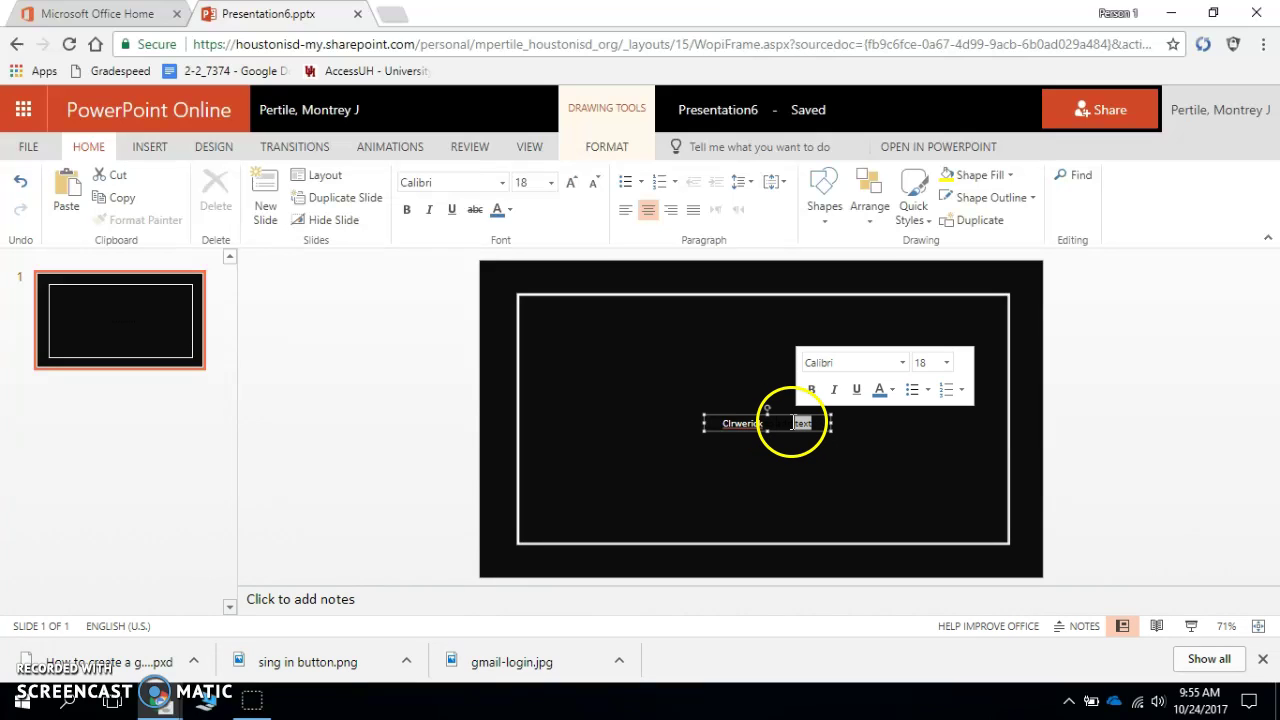
pyautogui.tripleClick(786, 426)
pyautogui.press('BackSpace')
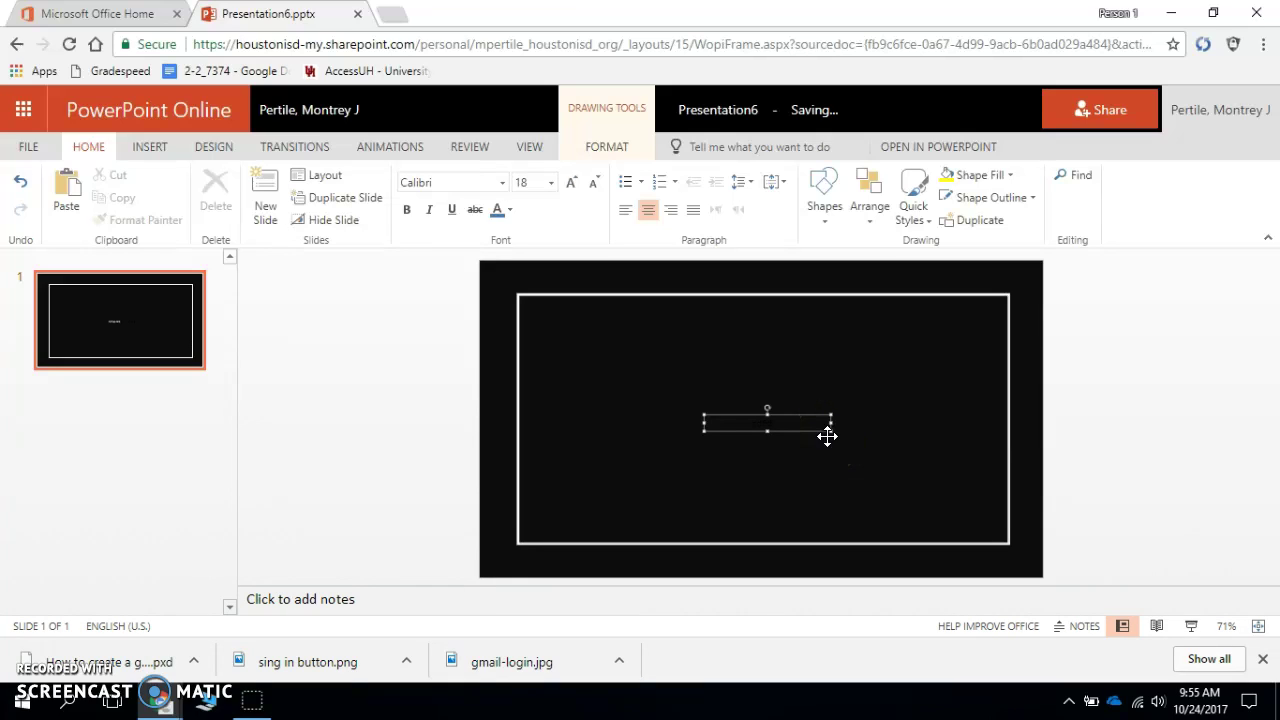
pyautogui.click(509, 210)
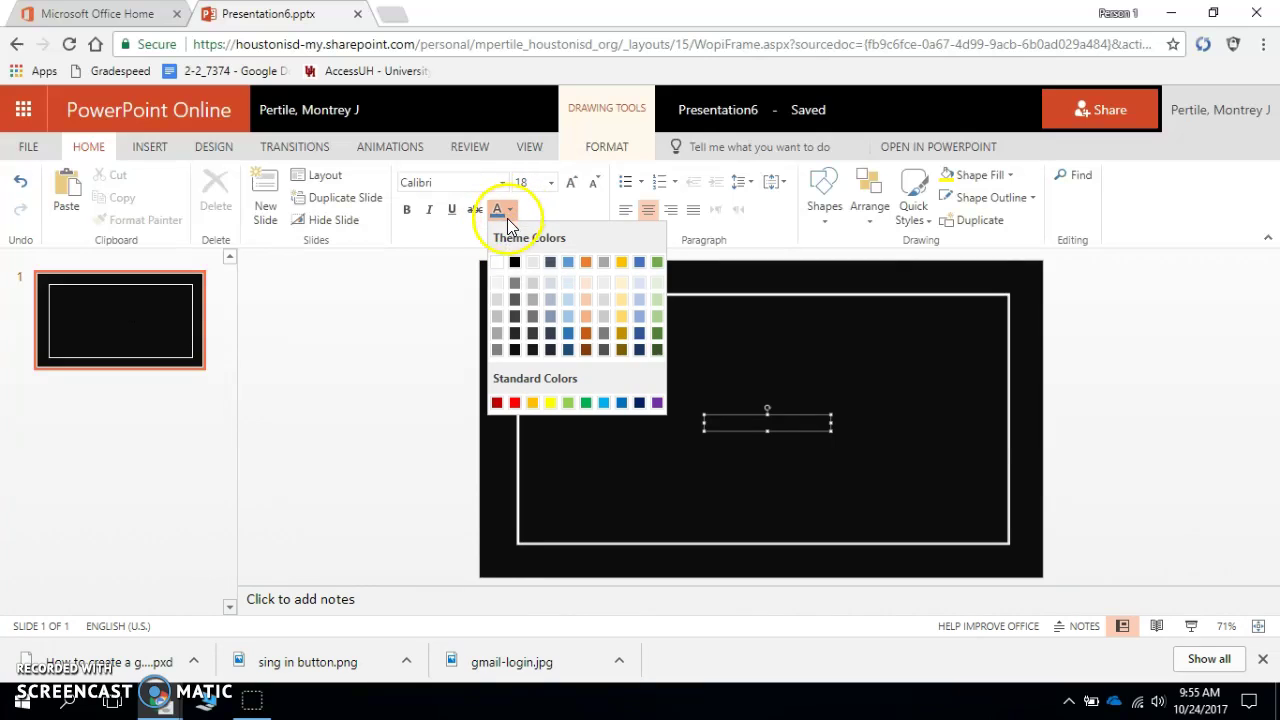
pyautogui.click(497, 262)
pyautogui.write('sdfsdf')
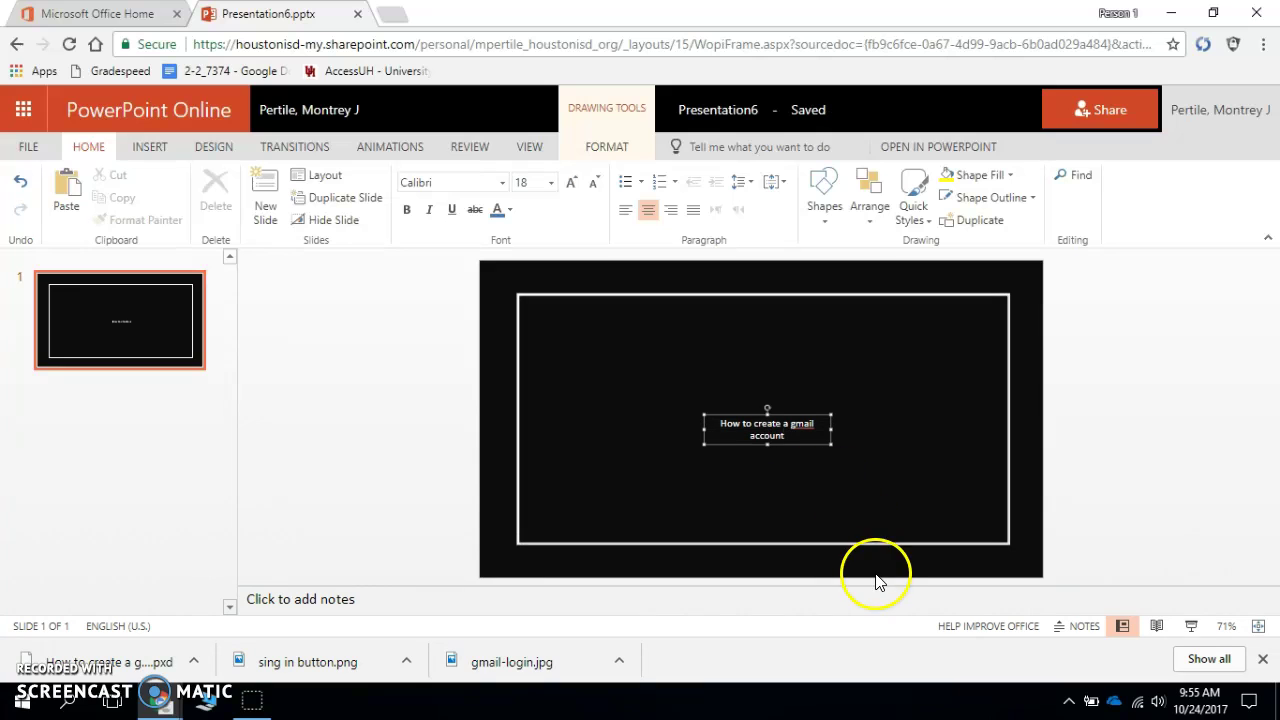
# Correct 'gmail' to 'Gmail' via spelling suggestions and widen the title box to one line
pyautogui.rightClick(811, 421)
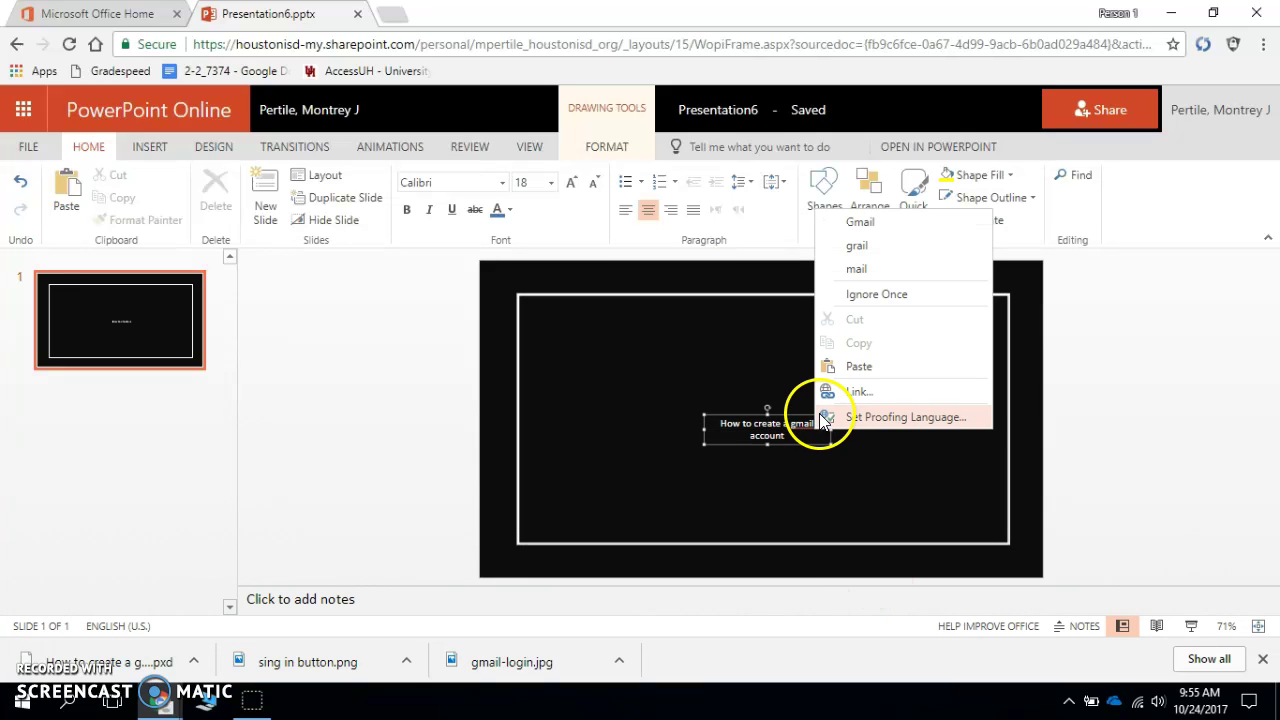
pyautogui.click(858, 221)
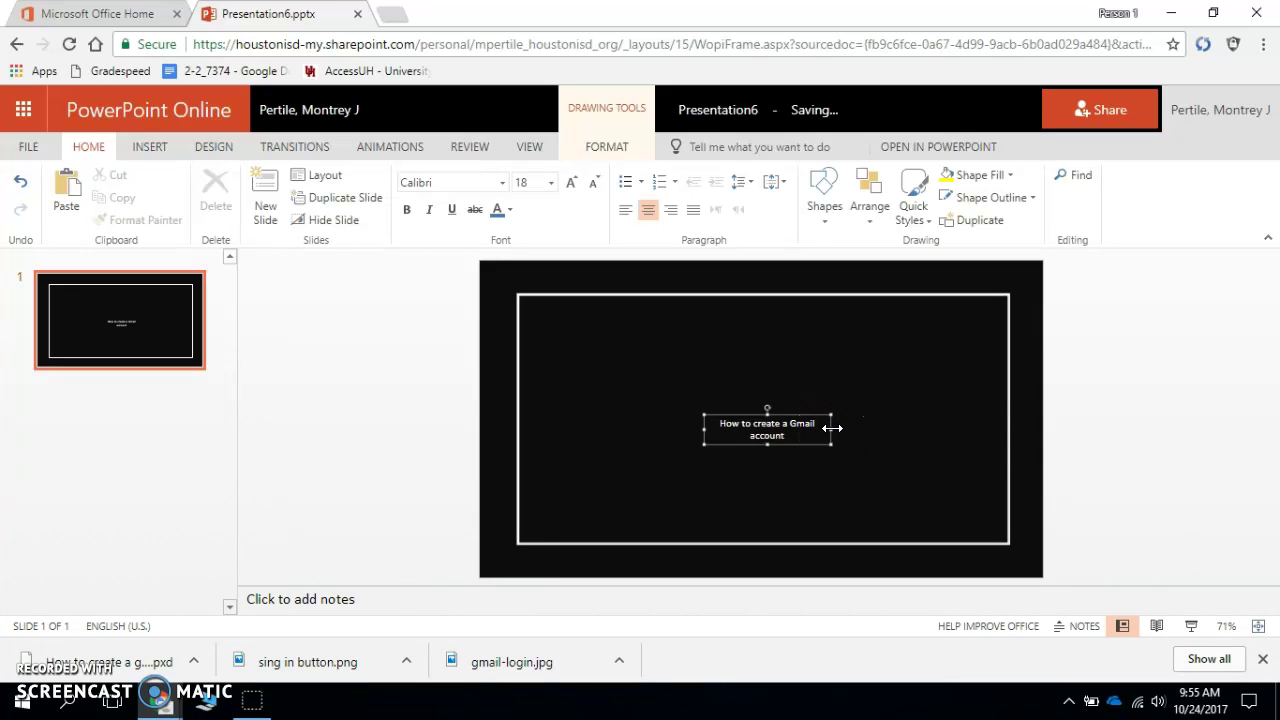
pyautogui.moveTo(831, 428); pyautogui.dragTo(911, 428)
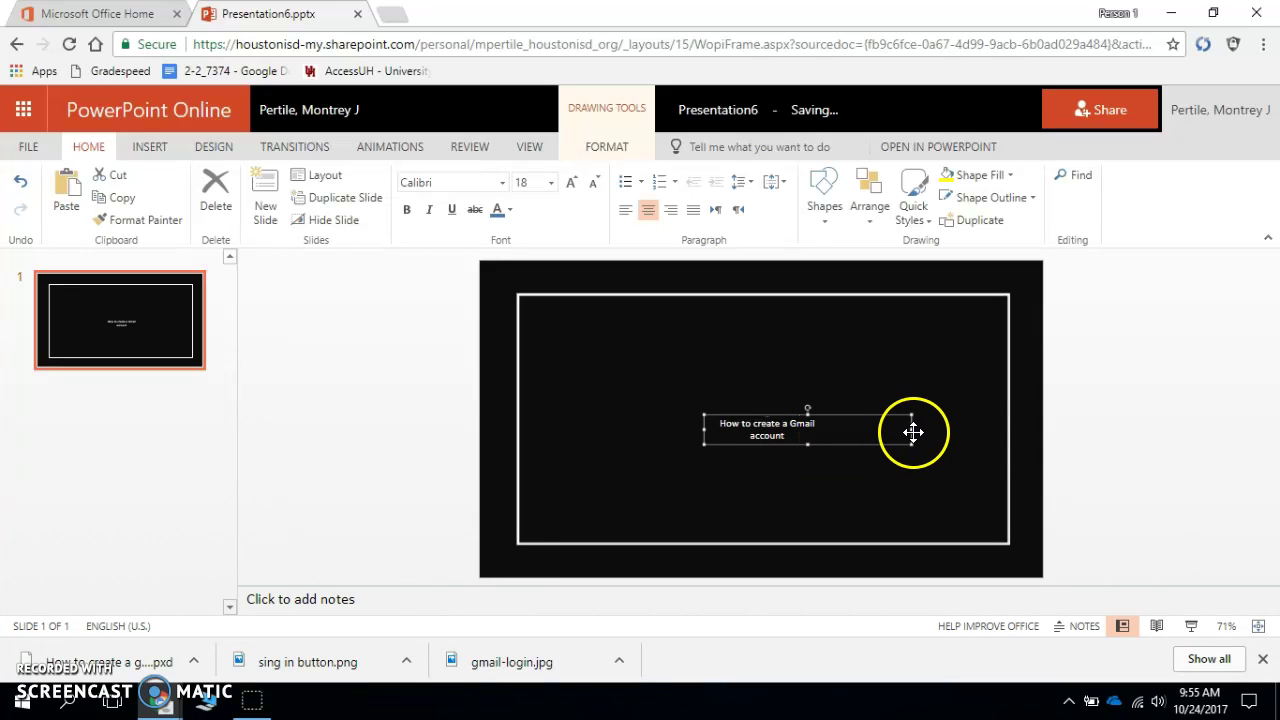
# Set the title text to 40 pt, widen its box, and move it to the top inside the border
pyautogui.doubleClick(840, 423)
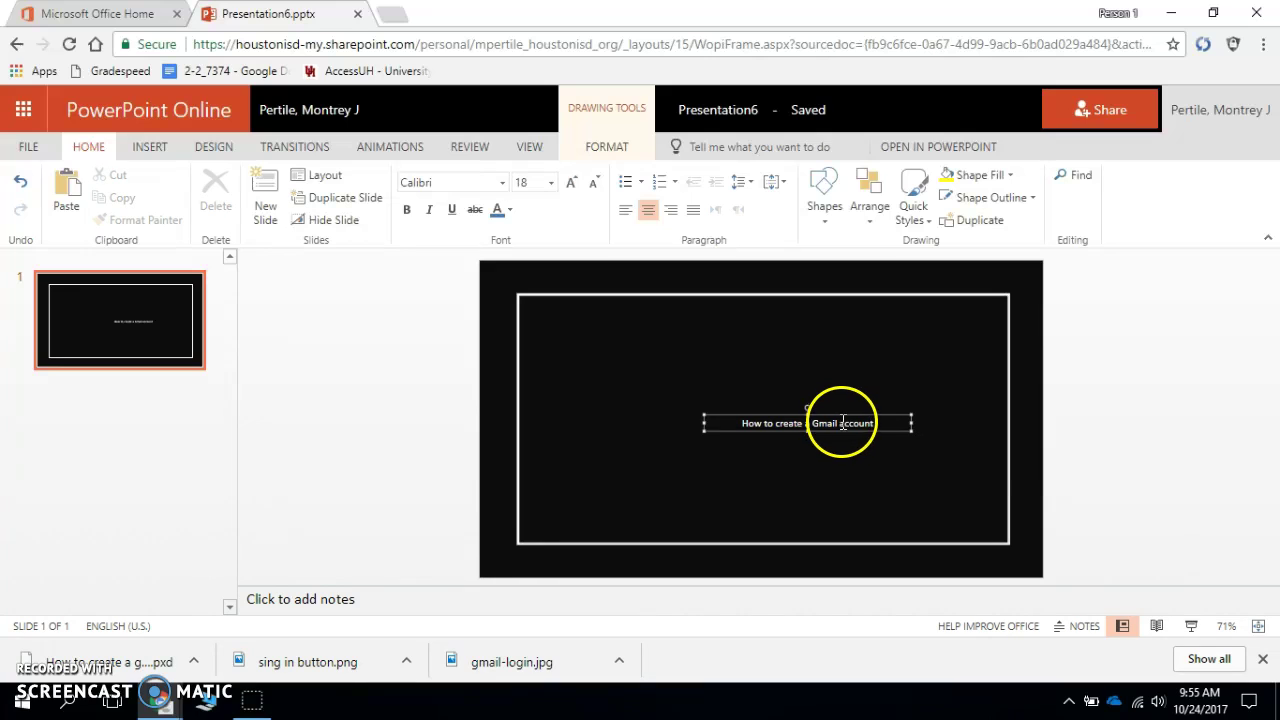
pyautogui.moveTo(886, 423); pyautogui.dragTo(723, 423)
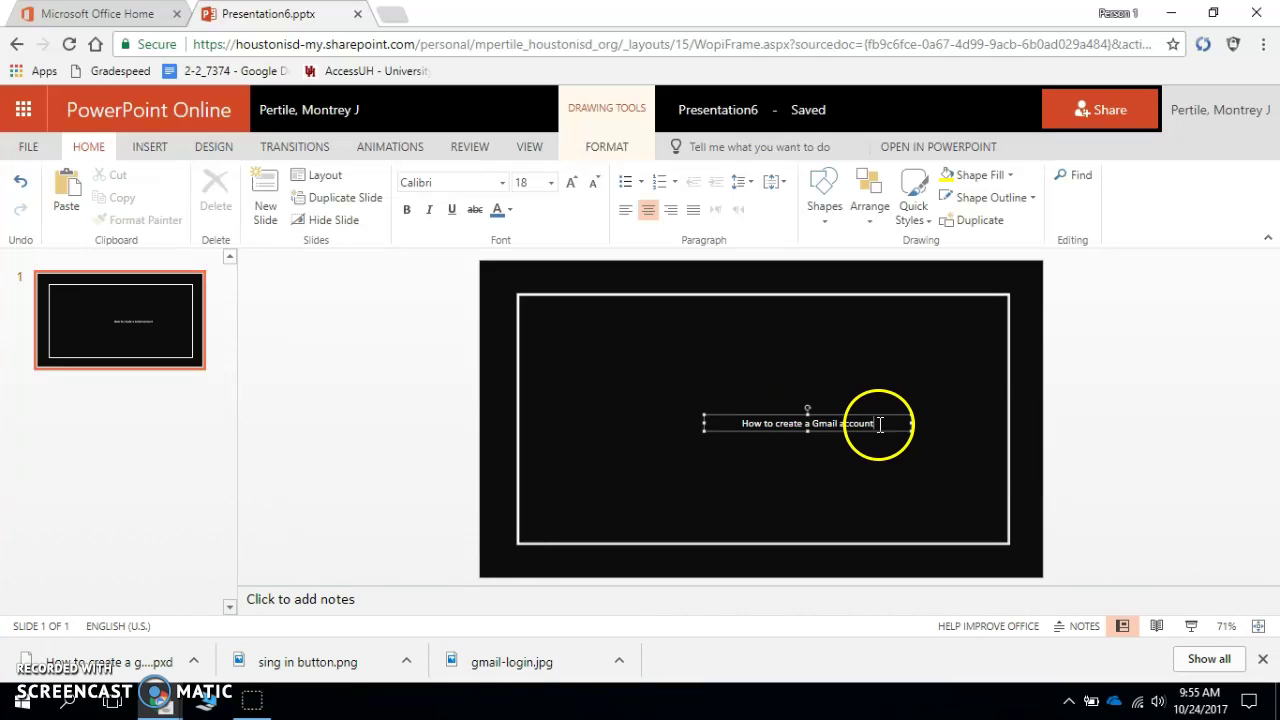
pyautogui.moveTo(874, 423); pyautogui.dragTo(709, 423)
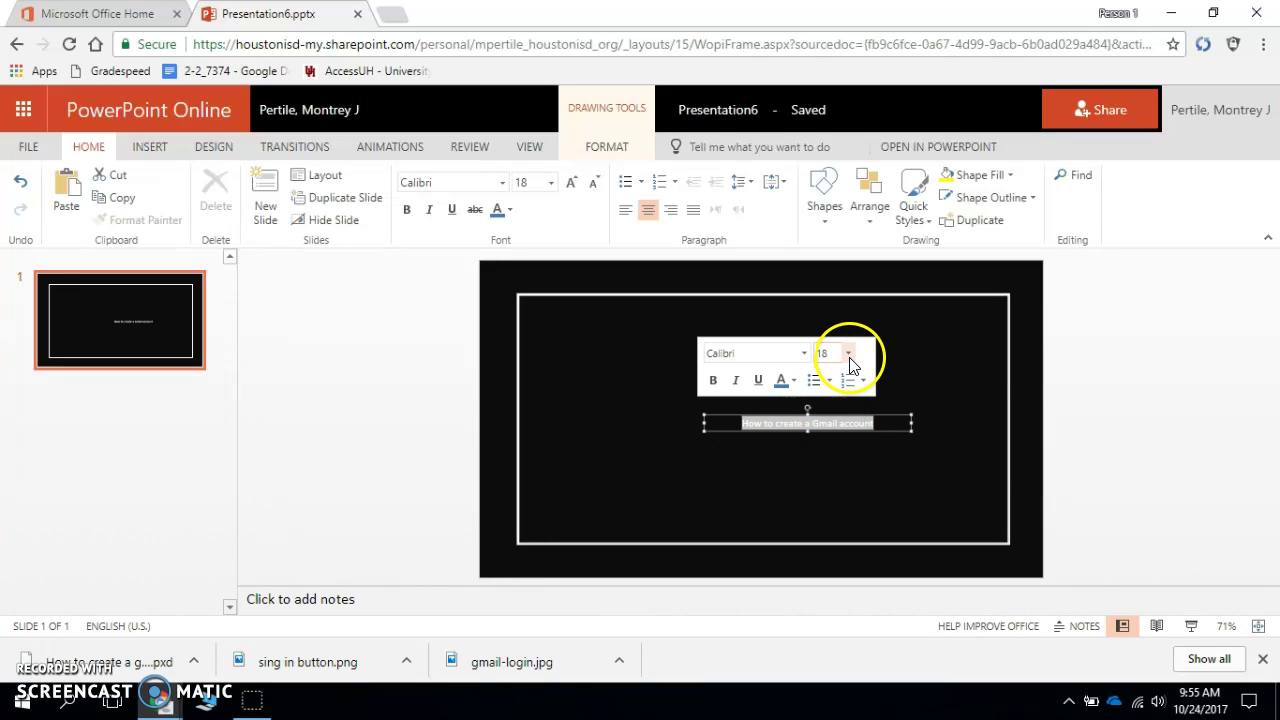
pyautogui.click(551, 183)
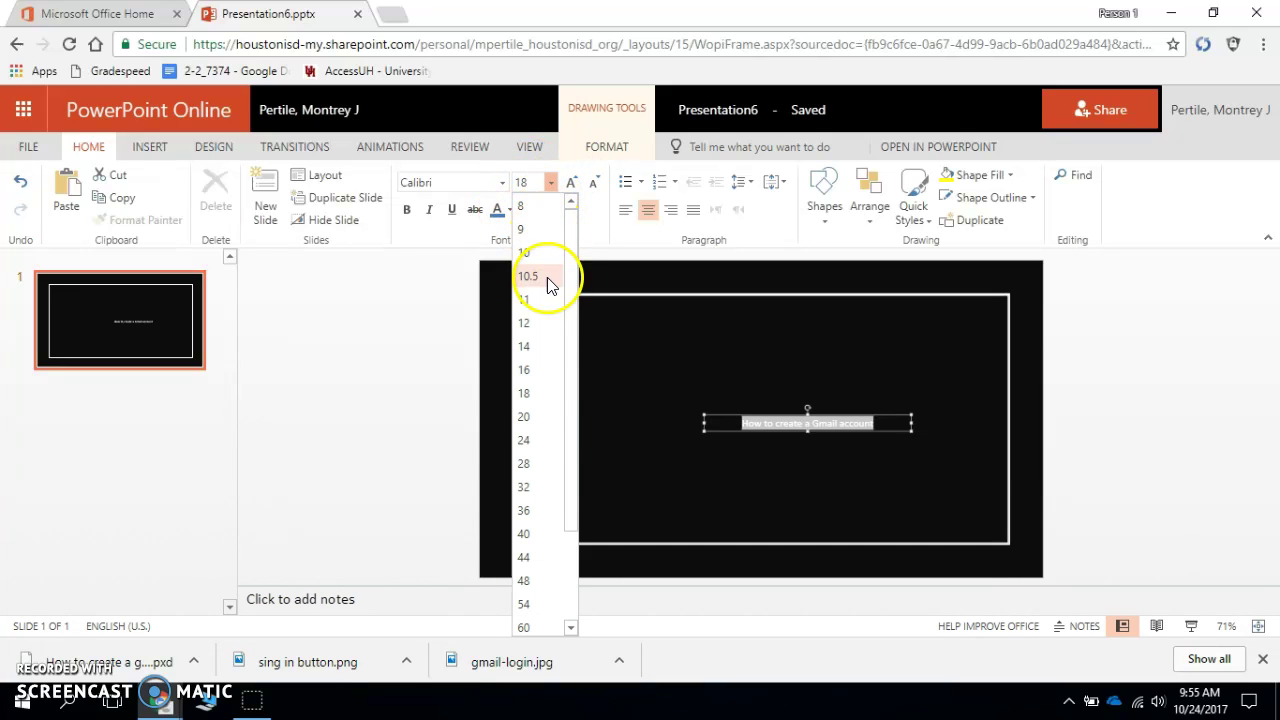
pyautogui.click(532, 533)
pyautogui.moveTo(703, 444); pyautogui.dragTo(580, 444)
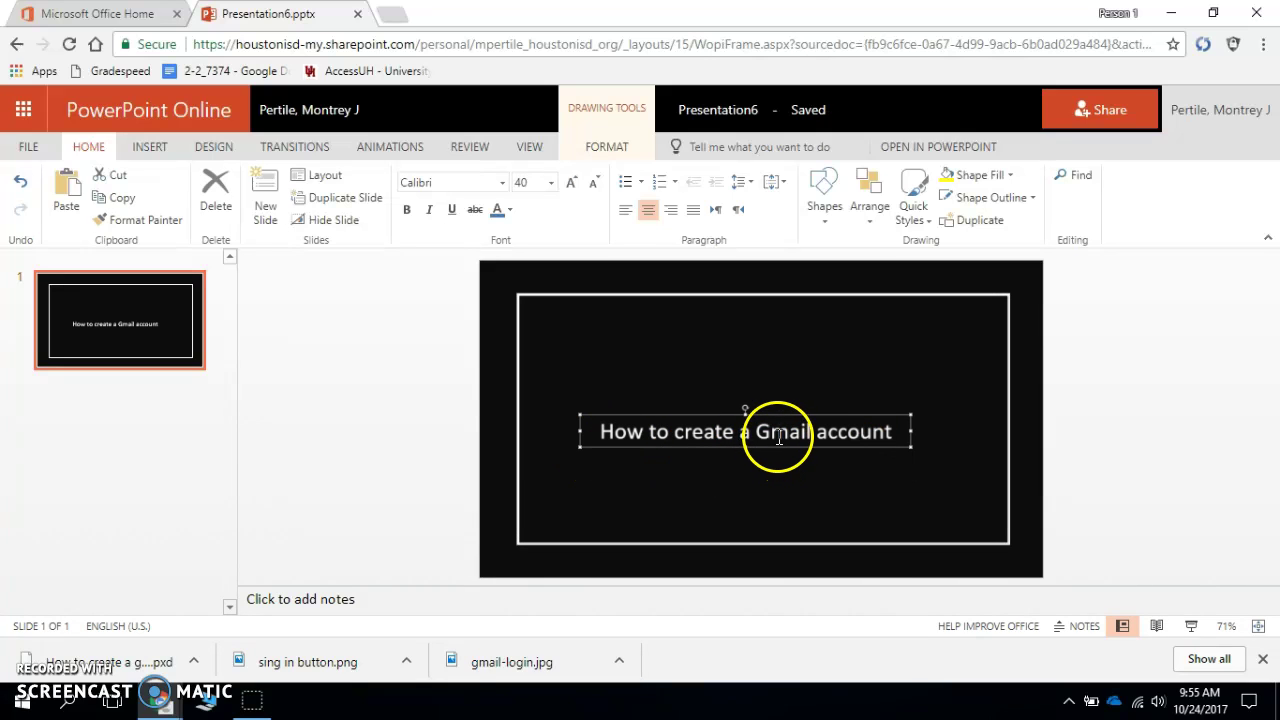
pyautogui.moveTo(771, 451); pyautogui.dragTo(781, 418)
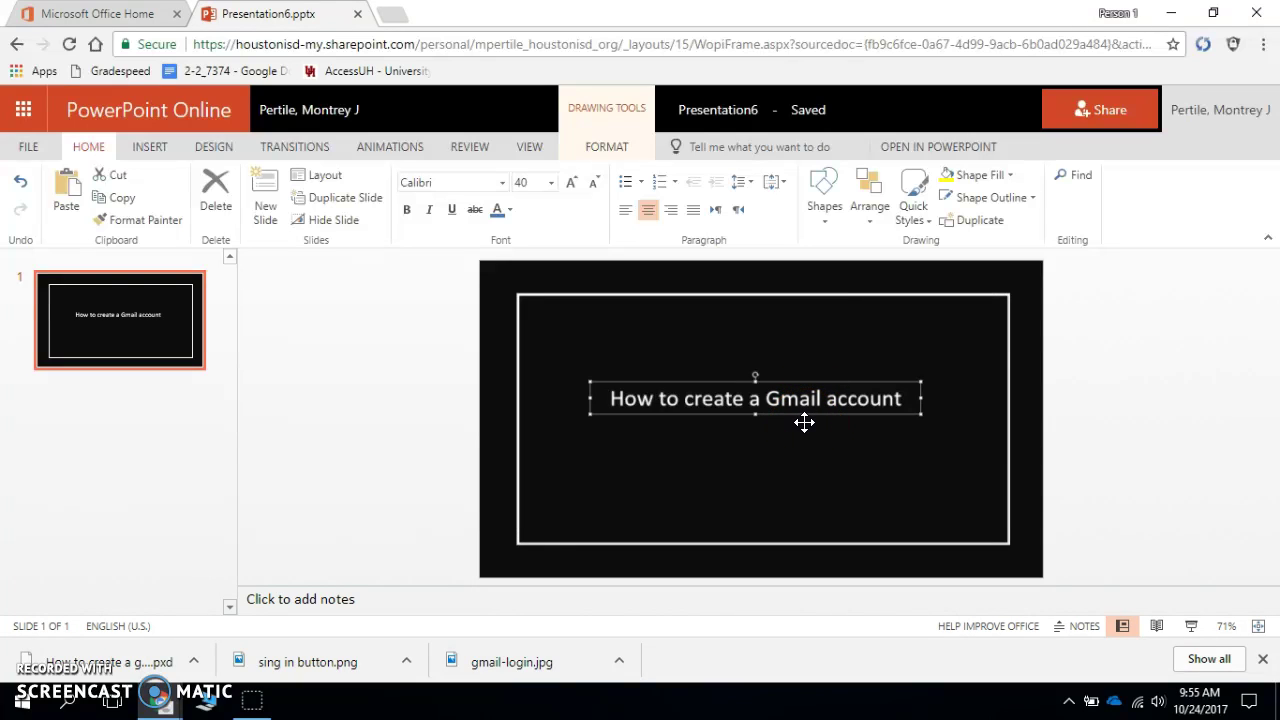
pyautogui.moveTo(800, 418); pyautogui.dragTo(808, 331)
# Add and discard an empty text box, then copy the title box, dismissing the clipboard notice
pyautogui.click(811, 451)
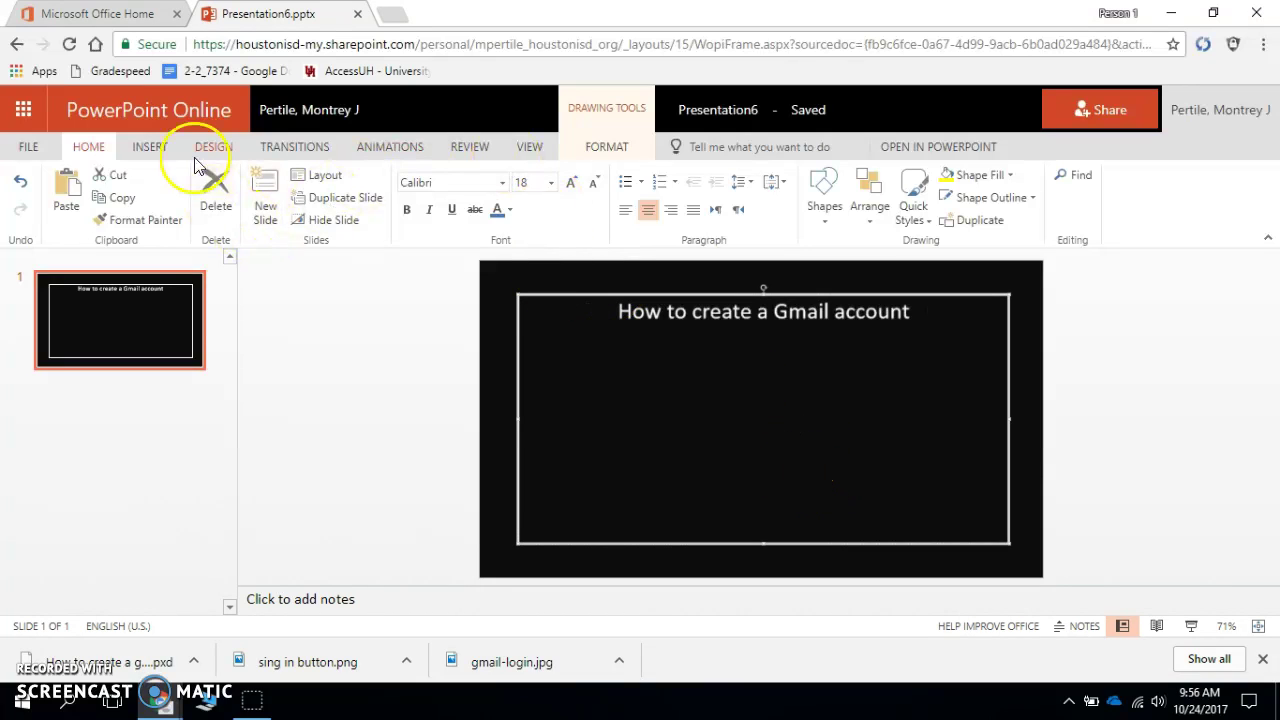
pyautogui.click(152, 152)
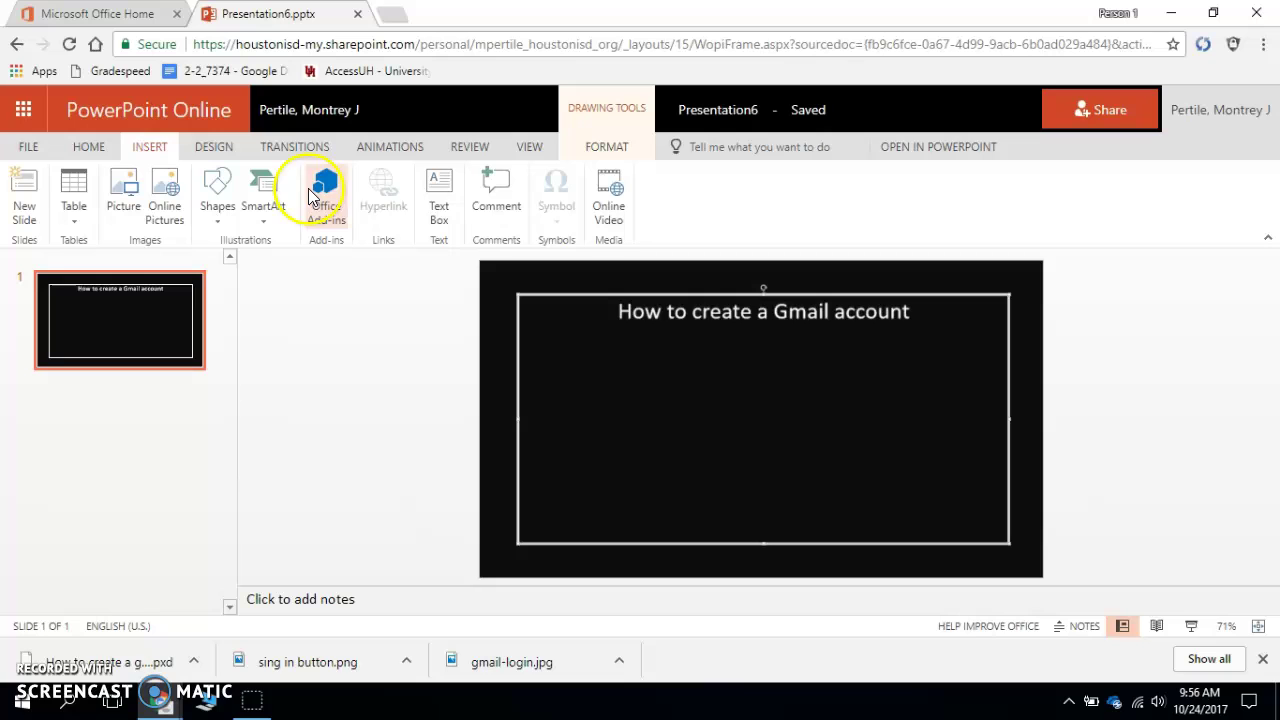
pyautogui.click(424, 207)
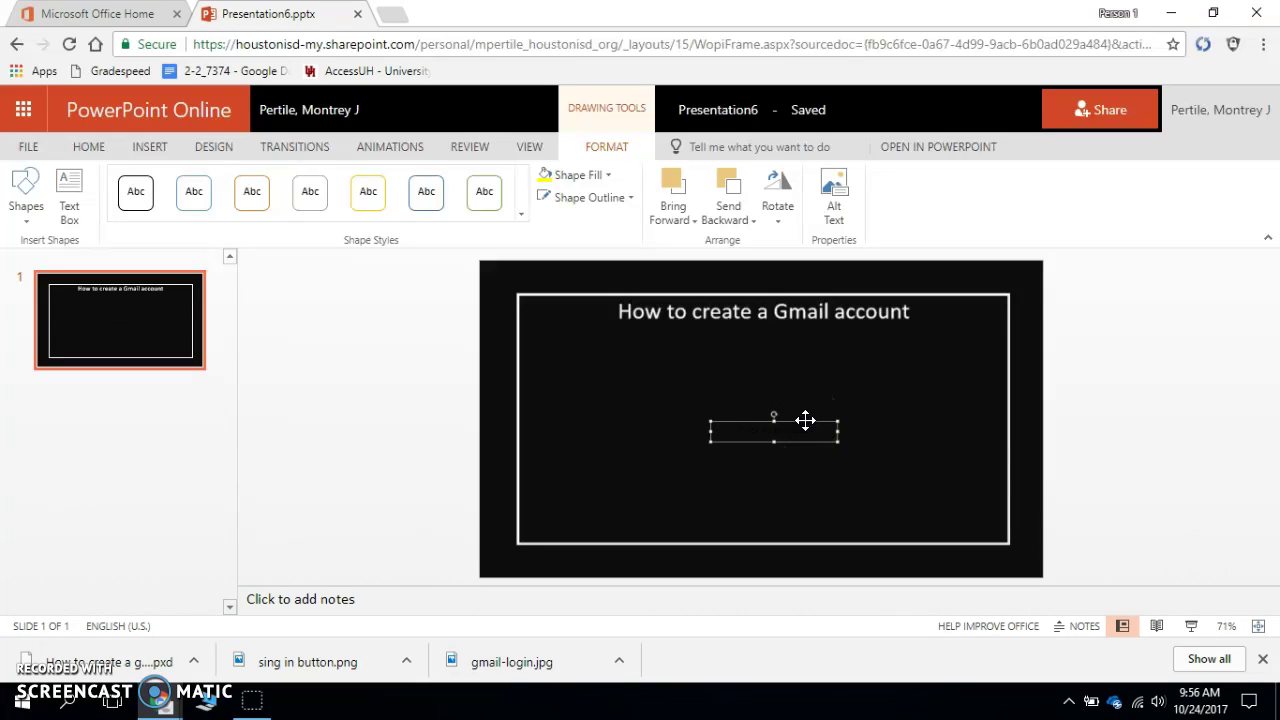
pyautogui.click(818, 416)
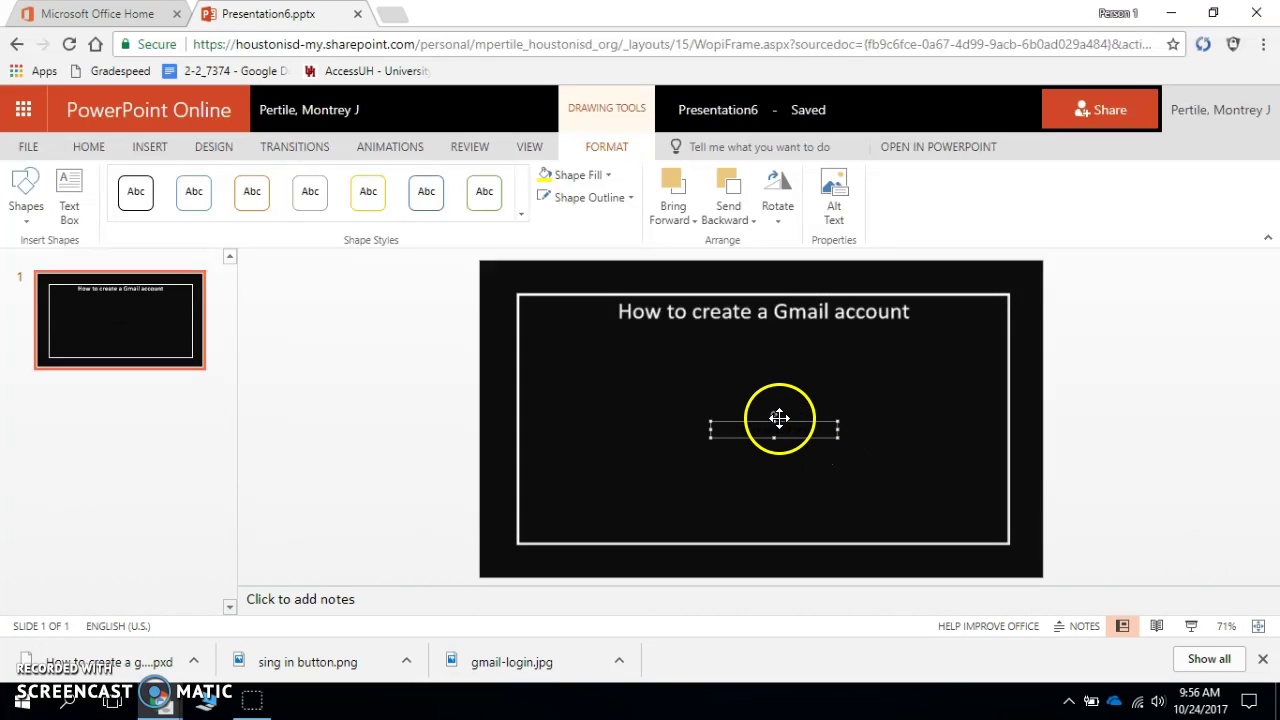
pyautogui.click(792, 329)
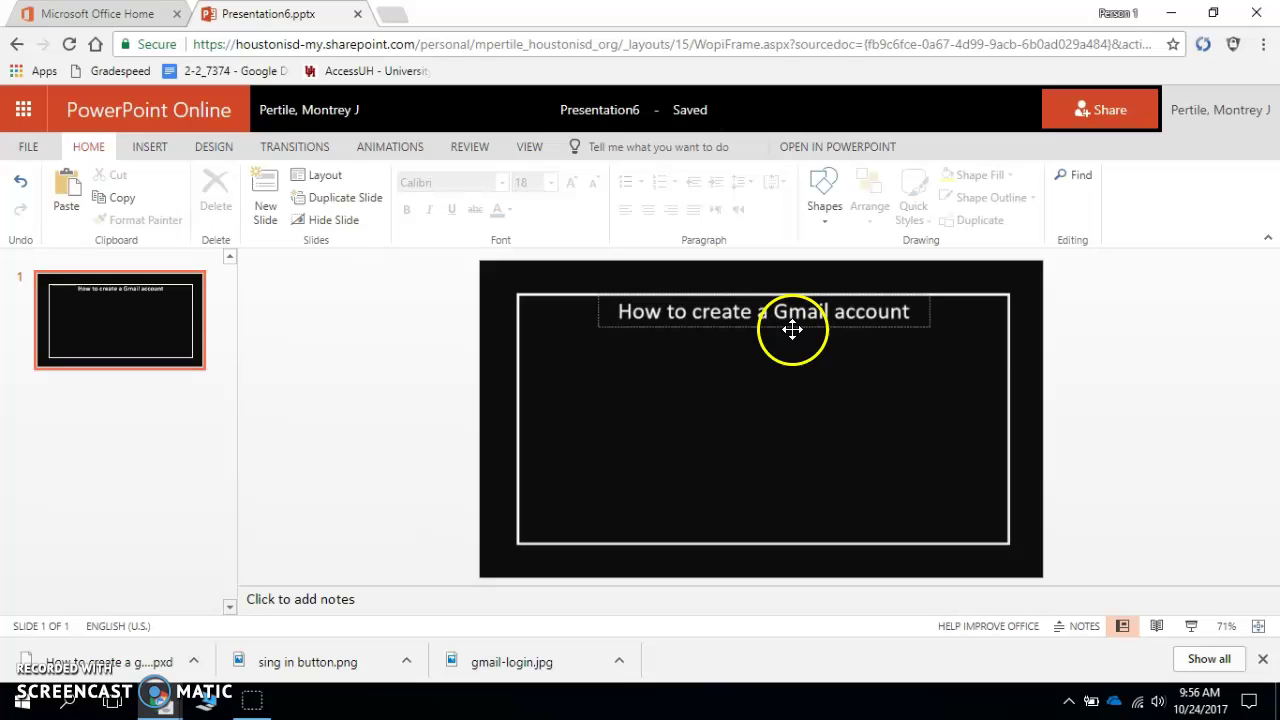
pyautogui.rightClick(790, 327)
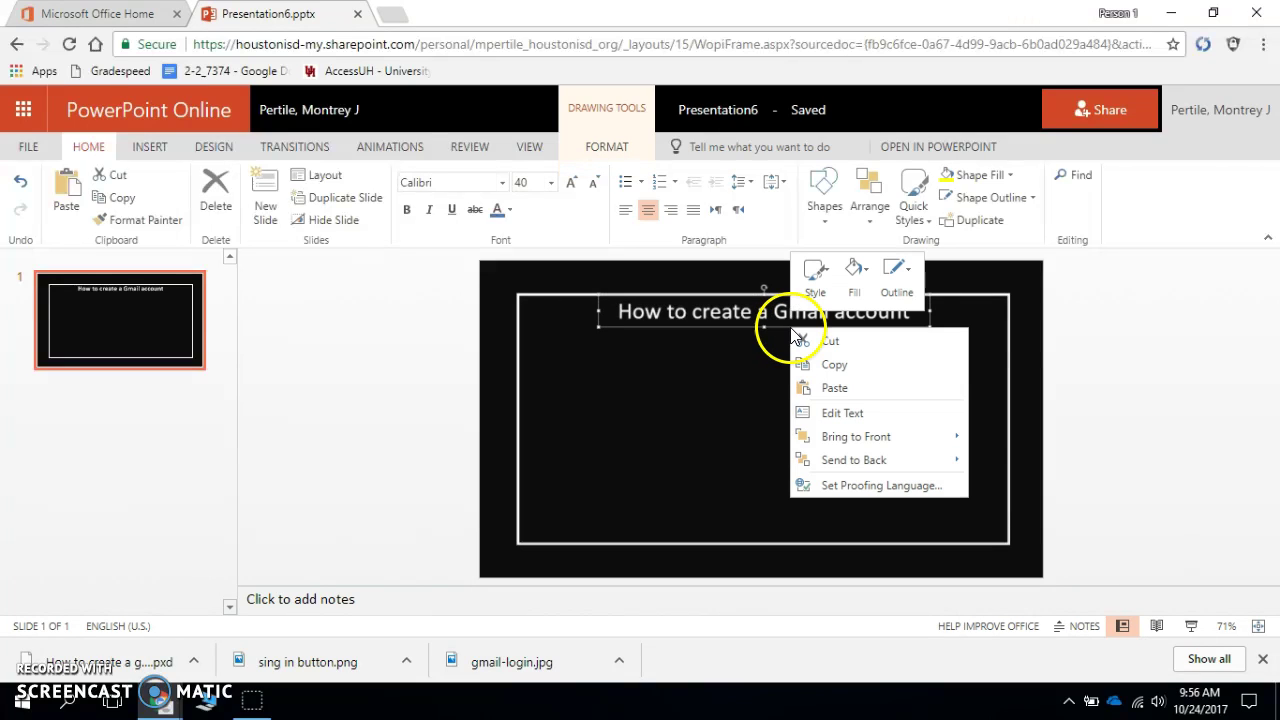
pyautogui.click(811, 365)
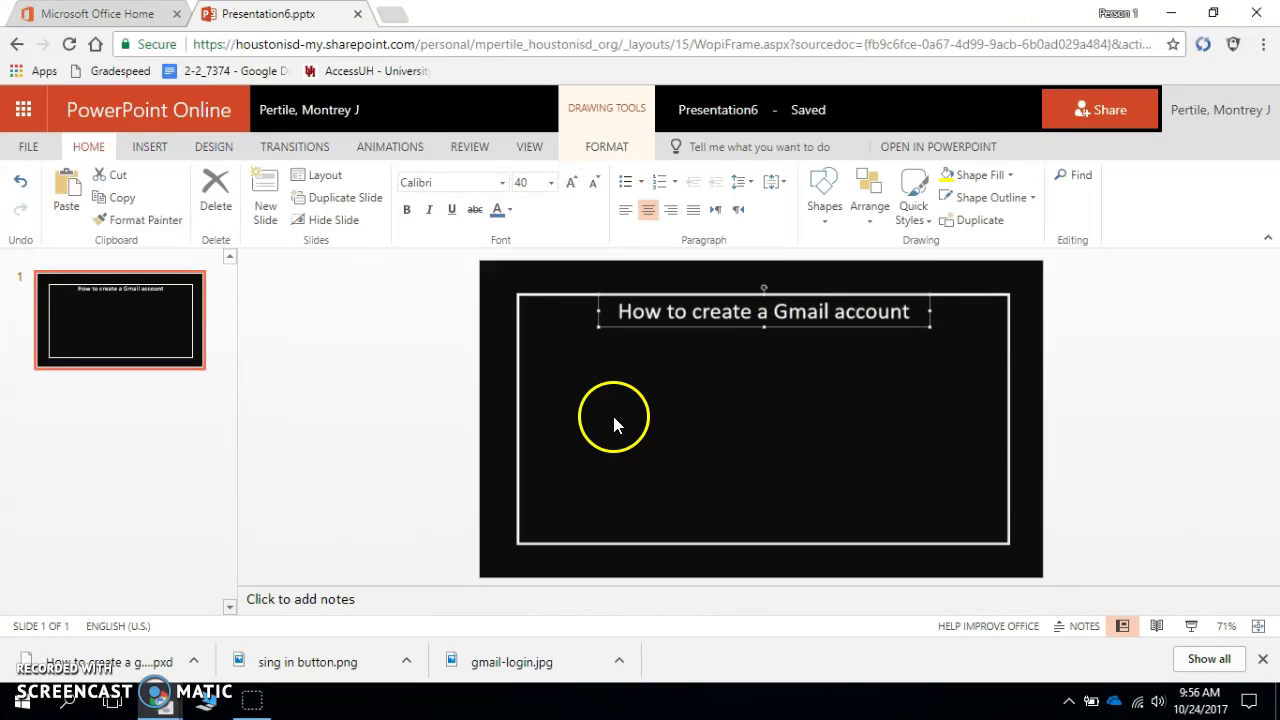
pyautogui.click(781, 455)
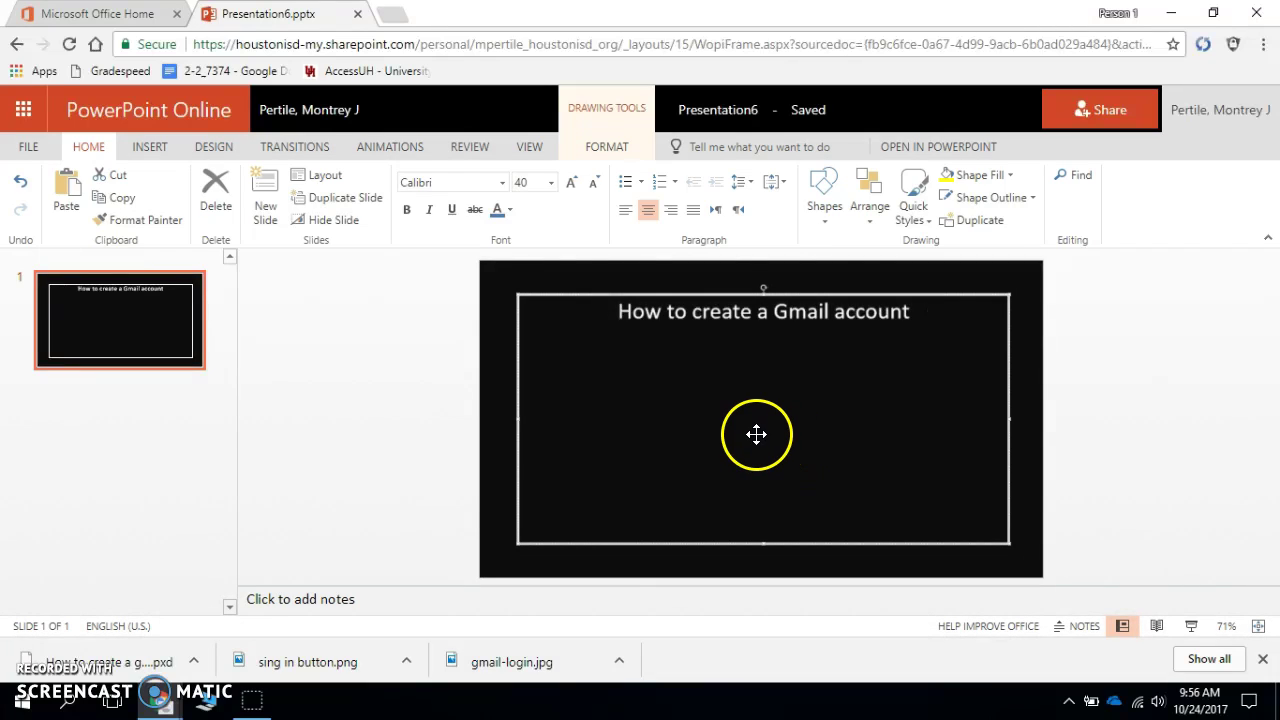
# Paste the Gmail apps picture, delete it, then retry pasting and dismiss the clipboard notice
pyautogui.hotkey('ctrl', 'v')
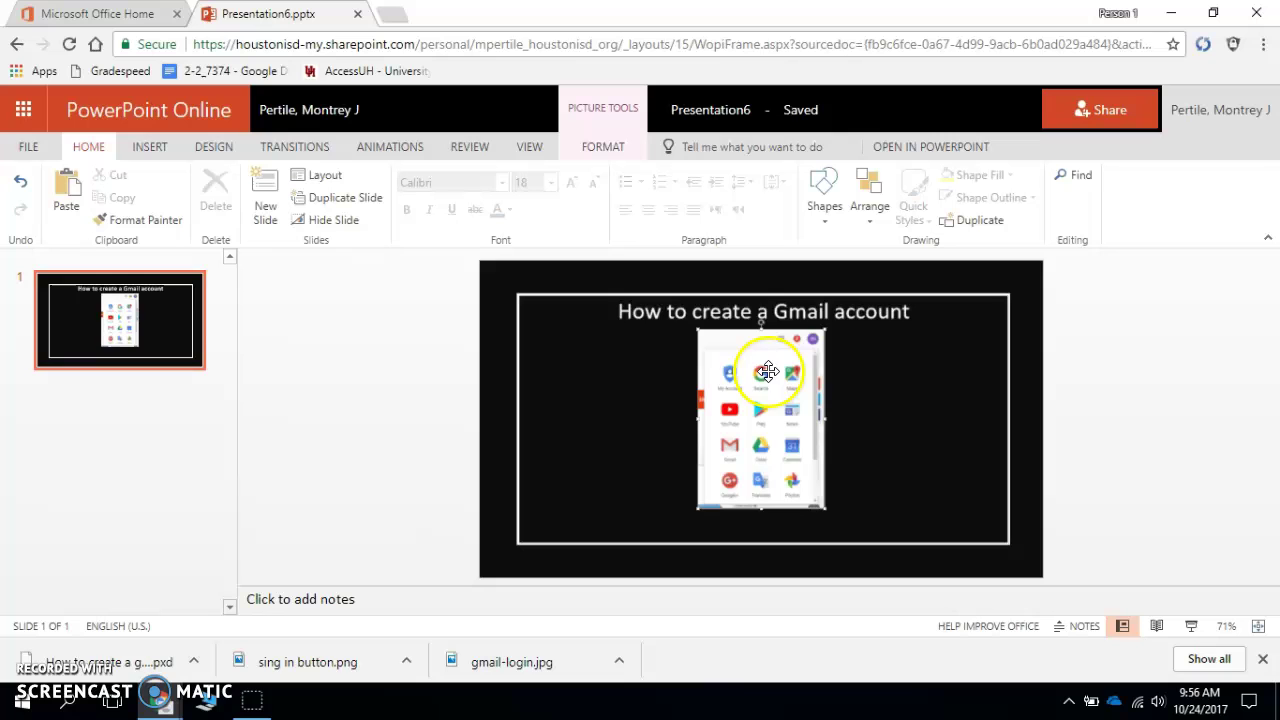
pyautogui.press('Delete')
pyautogui.click(760, 323)
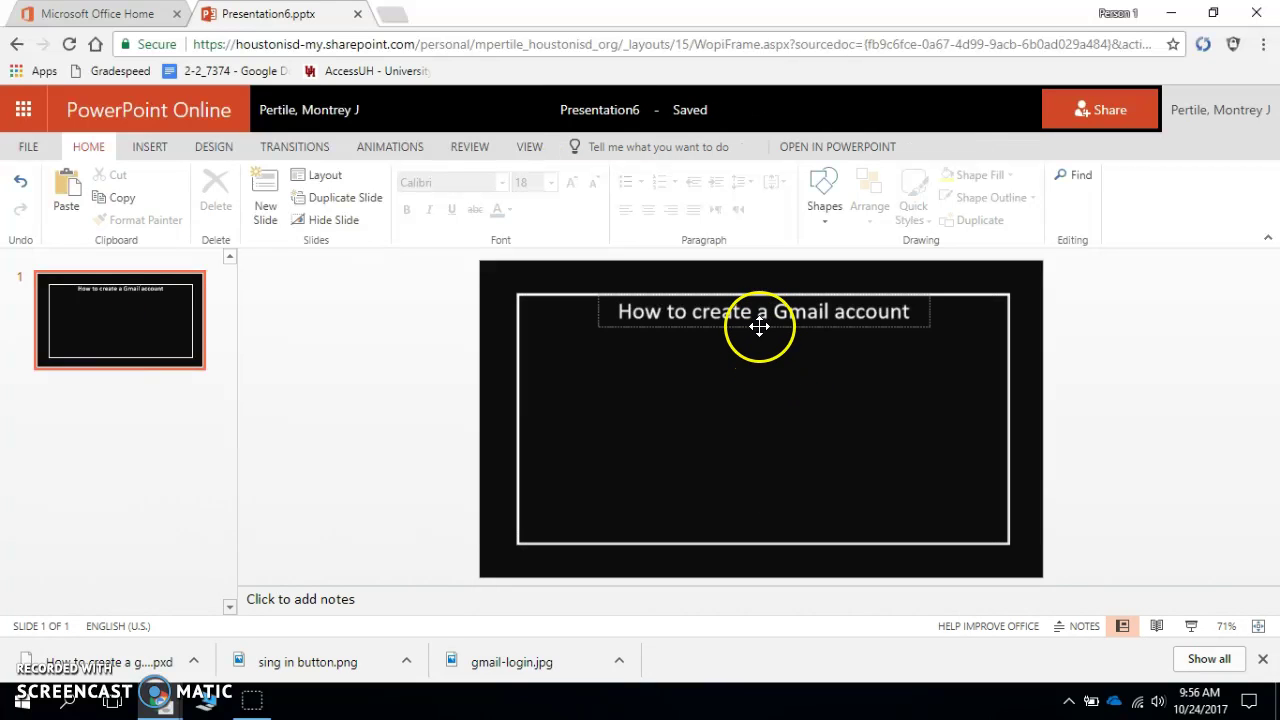
pyautogui.rightClick(760, 326)
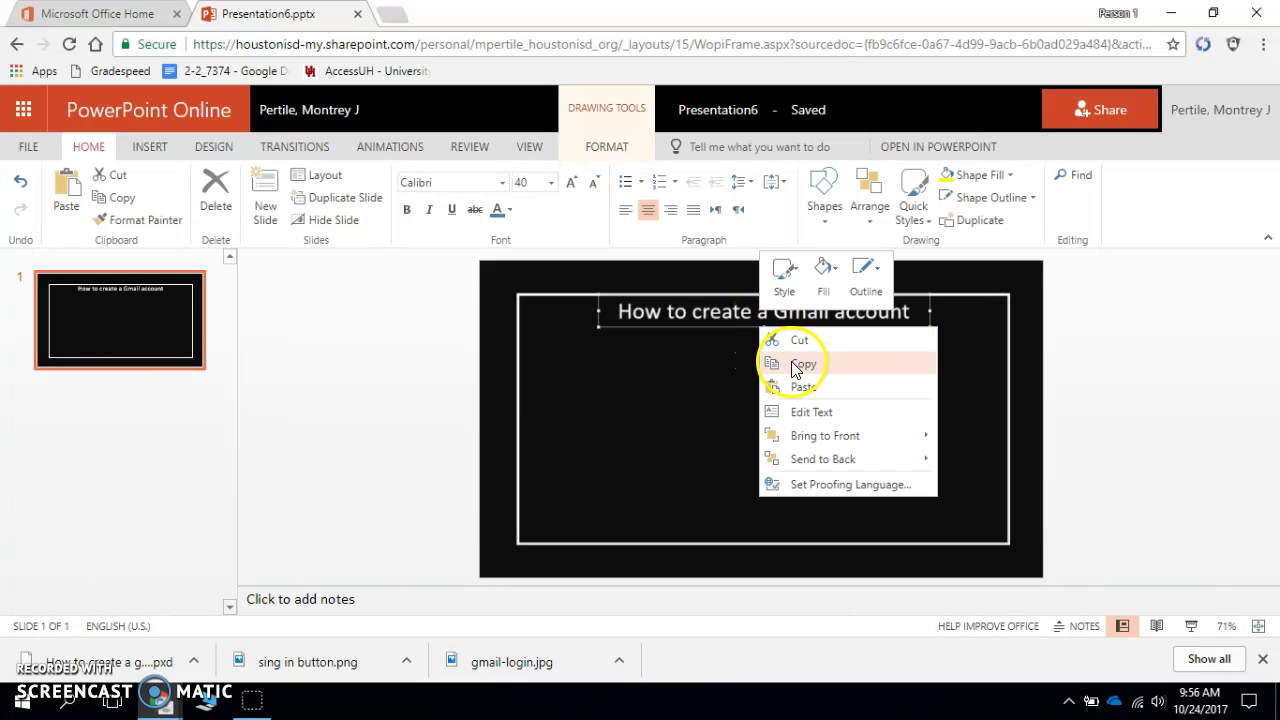
pyautogui.click(790, 364)
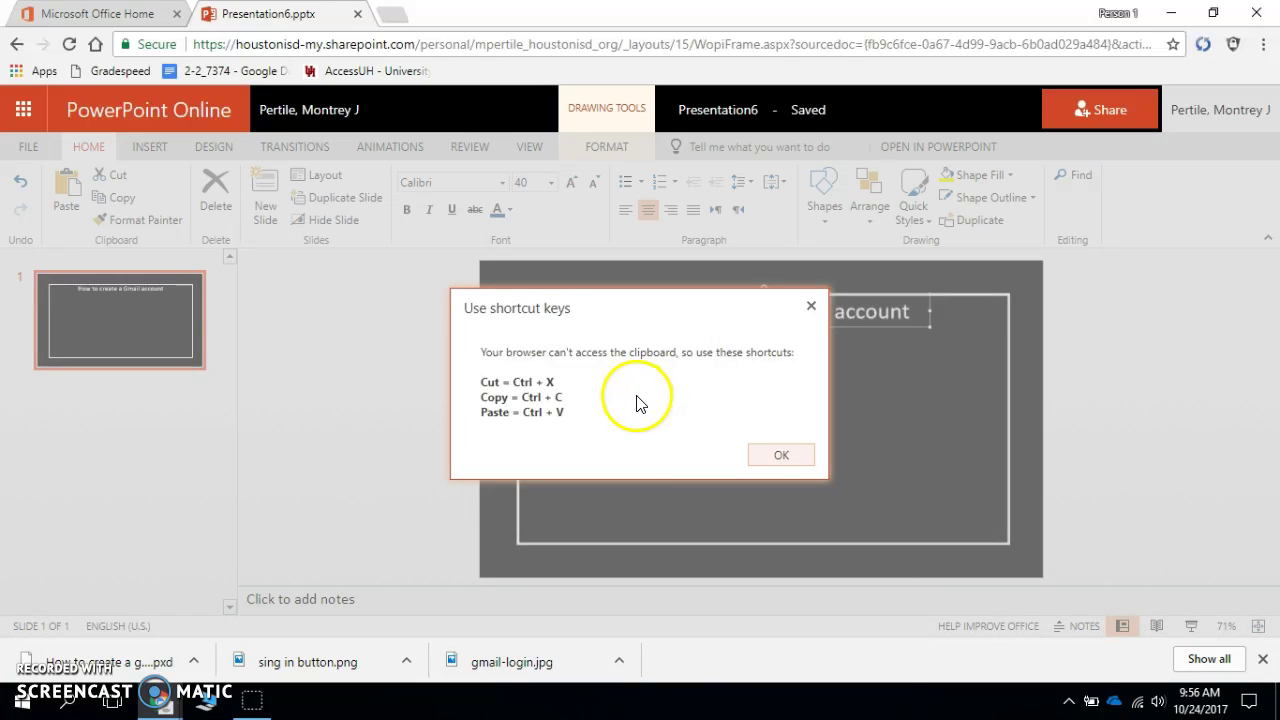
pyautogui.click(781, 456)
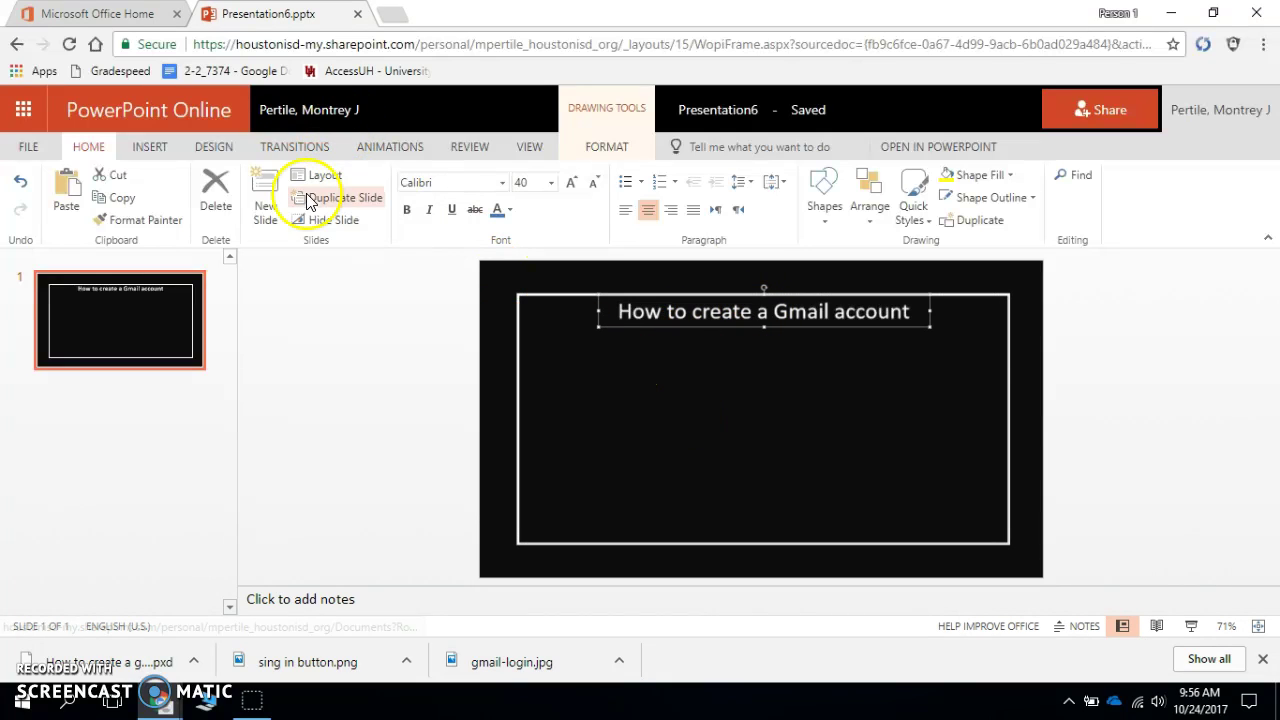
pyautogui.click(150, 146)
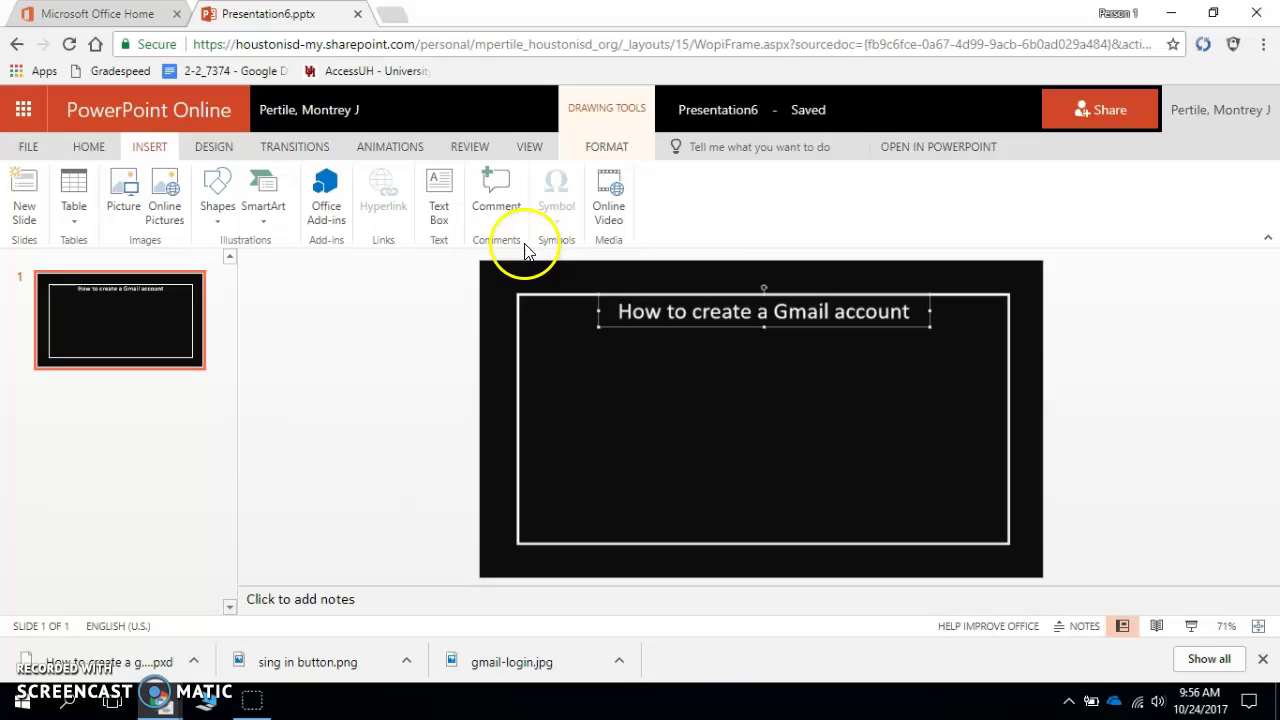
pyautogui.click(439, 212)
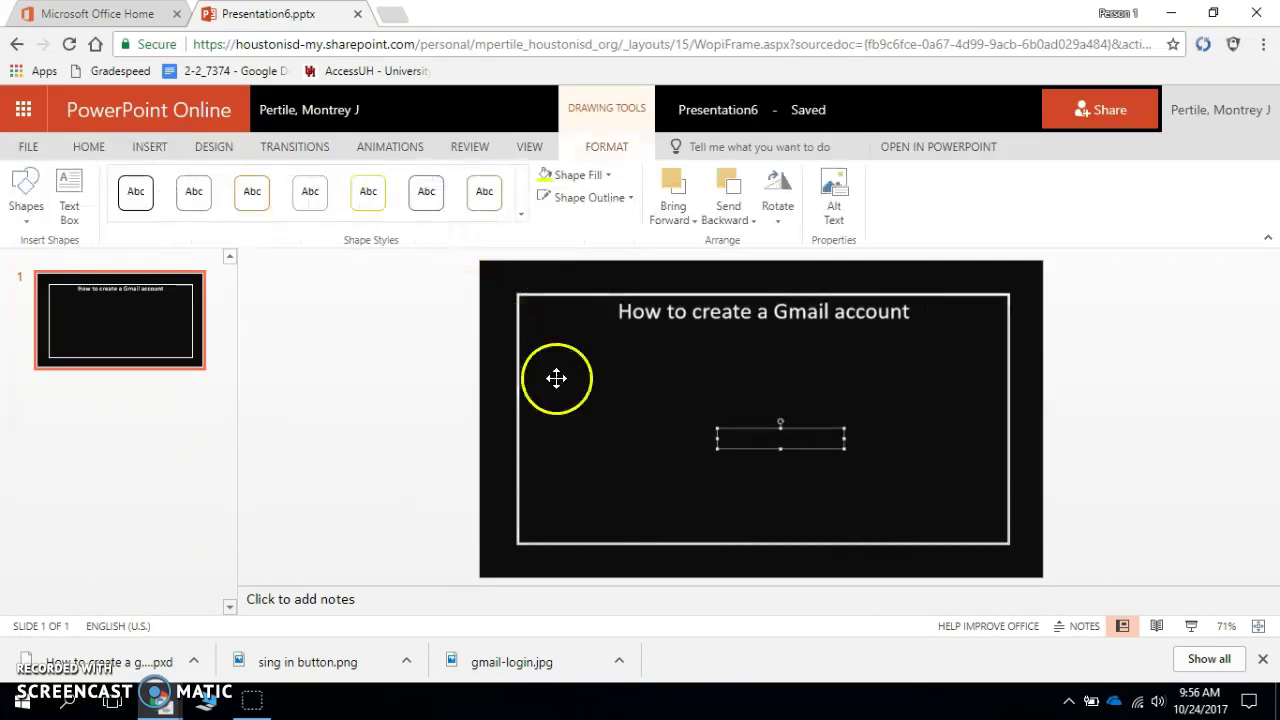
pyautogui.click(789, 428)
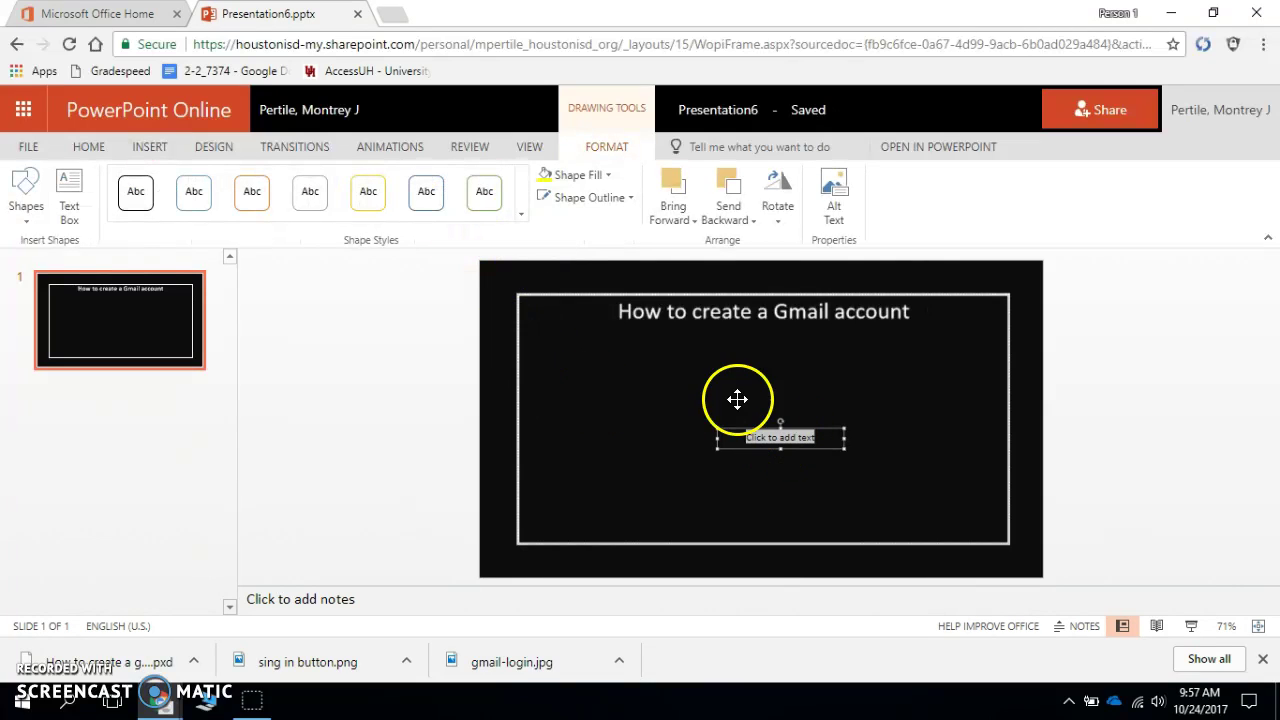
pyautogui.click(80, 147)
pyautogui.click(515, 222)
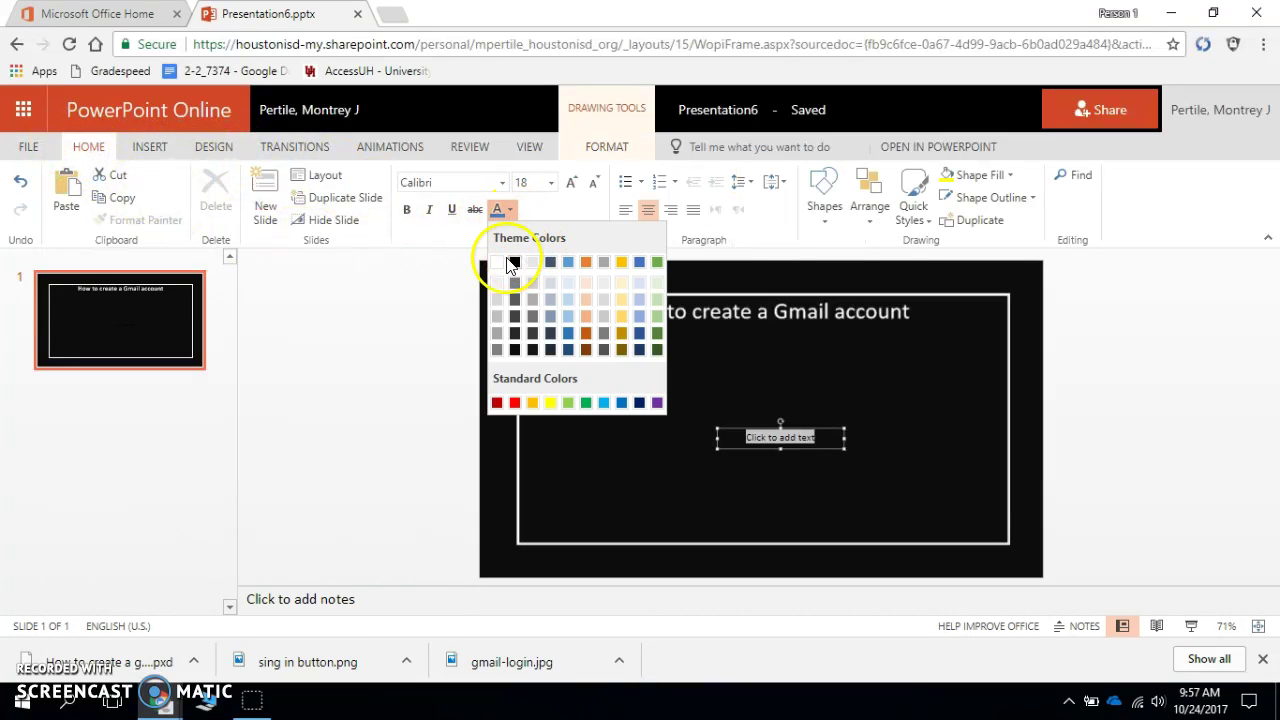
pyautogui.click(505, 265)
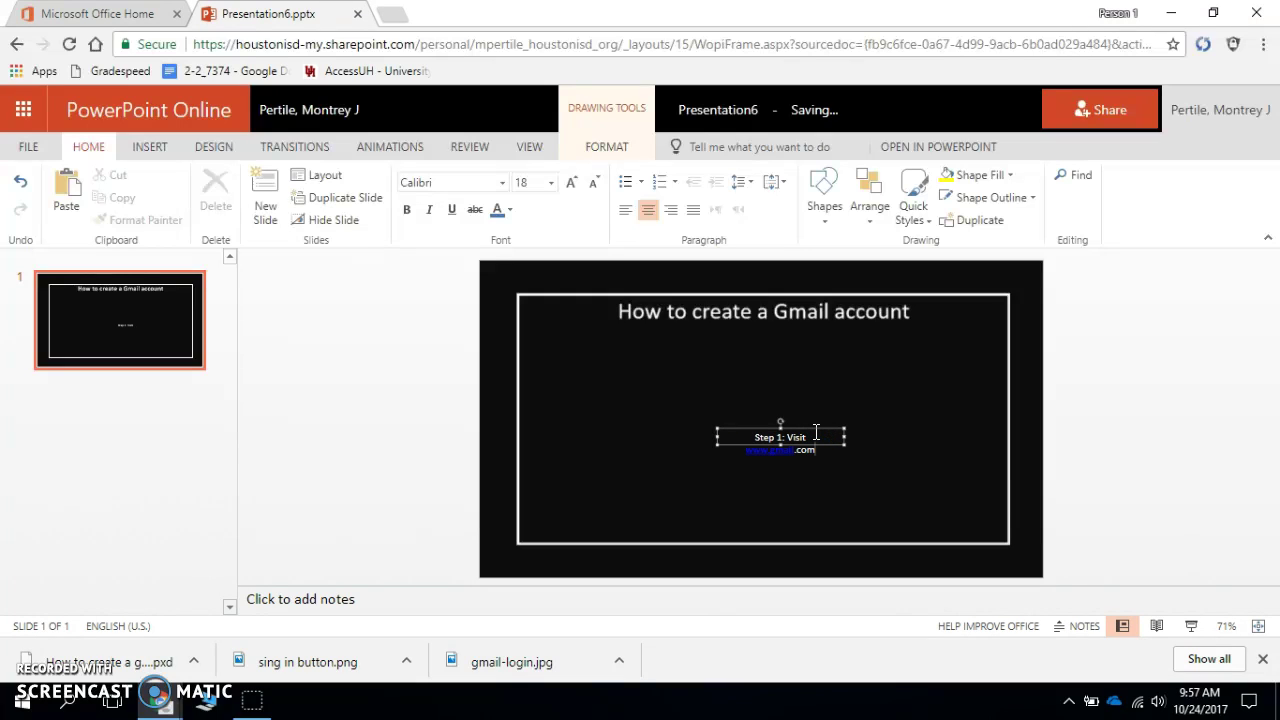
# Widen the Step 1 box to fit one line under the title and set size 20
pyautogui.click(837, 443)
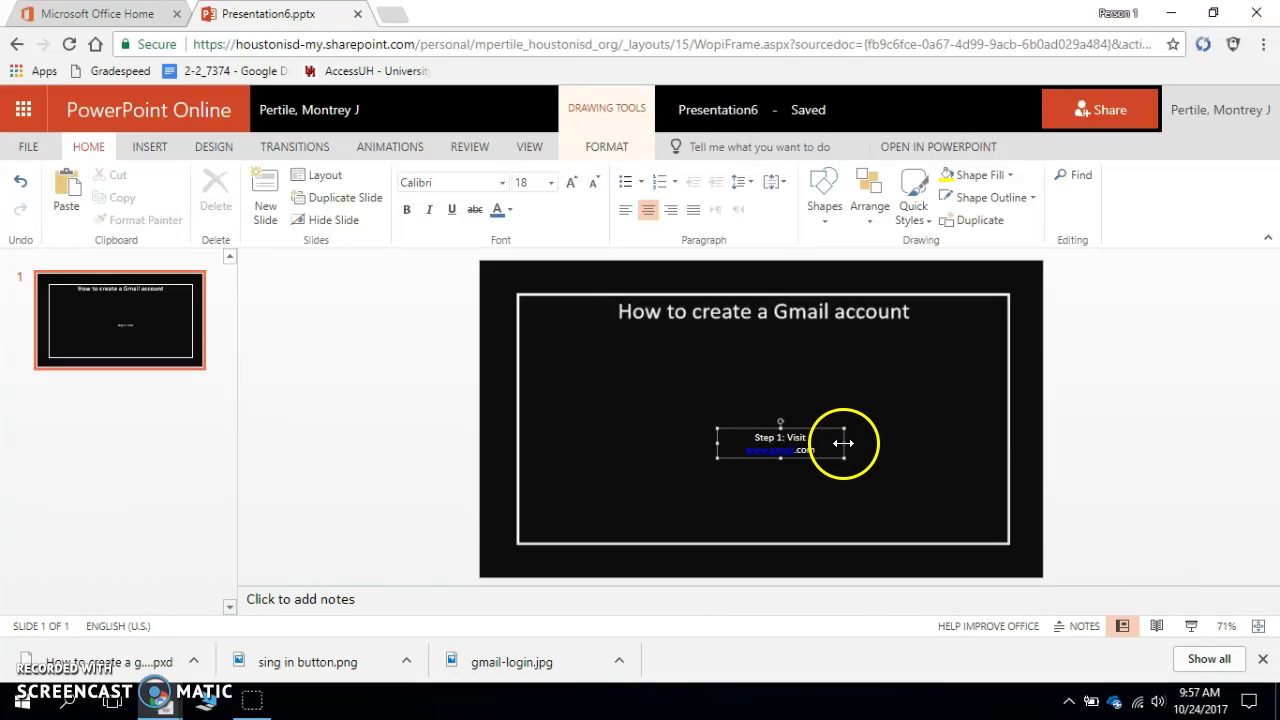
pyautogui.moveTo(845, 443); pyautogui.dragTo(498, 352)
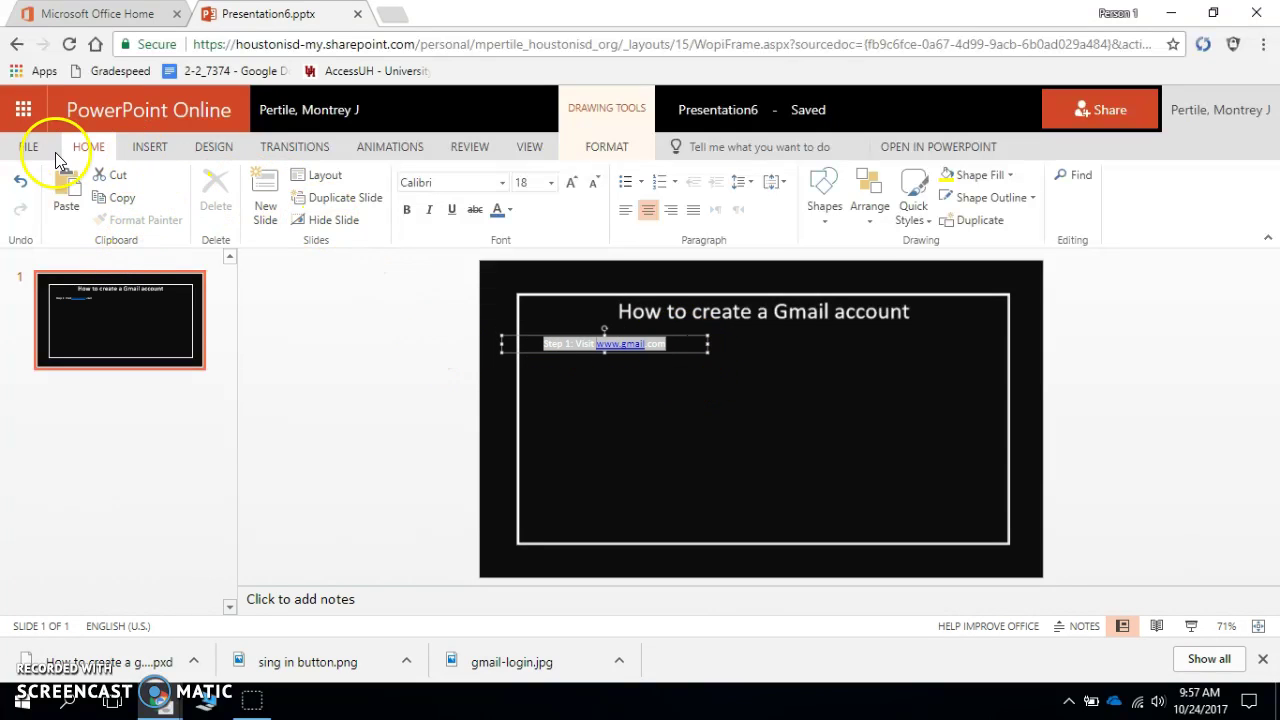
pyautogui.click(550, 183)
pyautogui.click(524, 417)
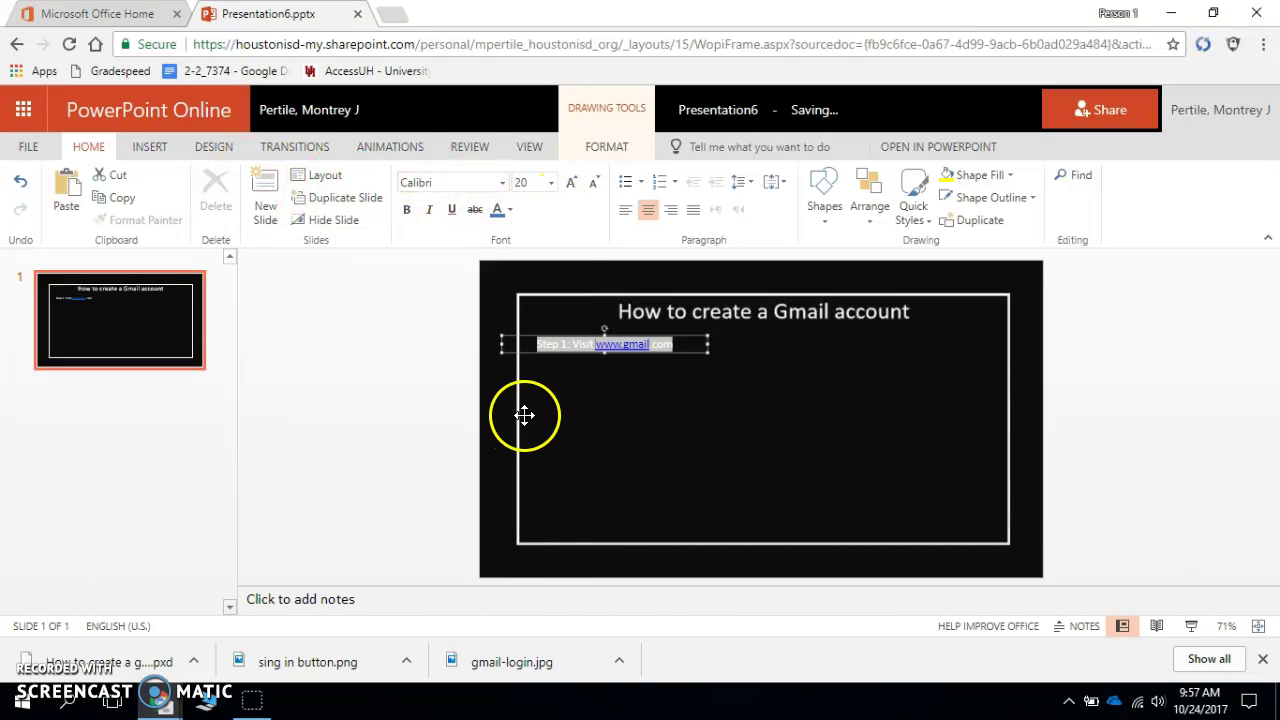
pyautogui.click(691, 420)
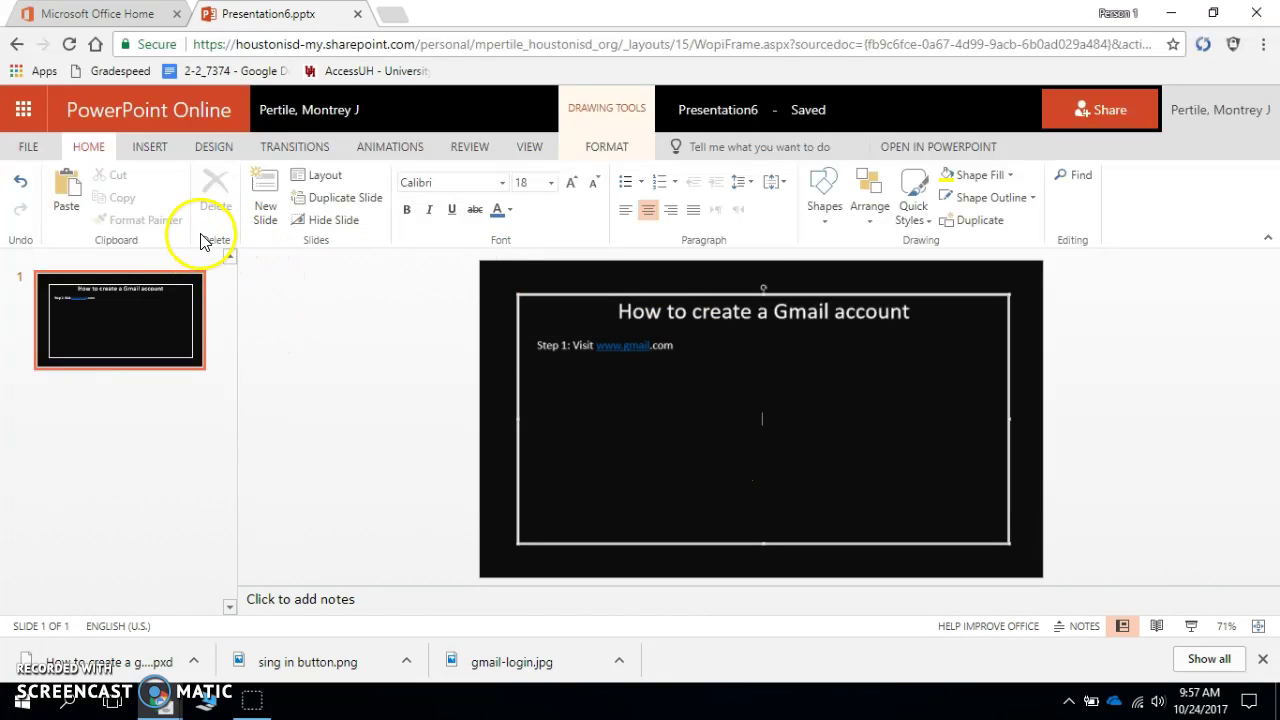
# Insert the 'gmail apps' image from Downloads, shrink it, and place it in the lower-right corner
pyautogui.click(148, 147)
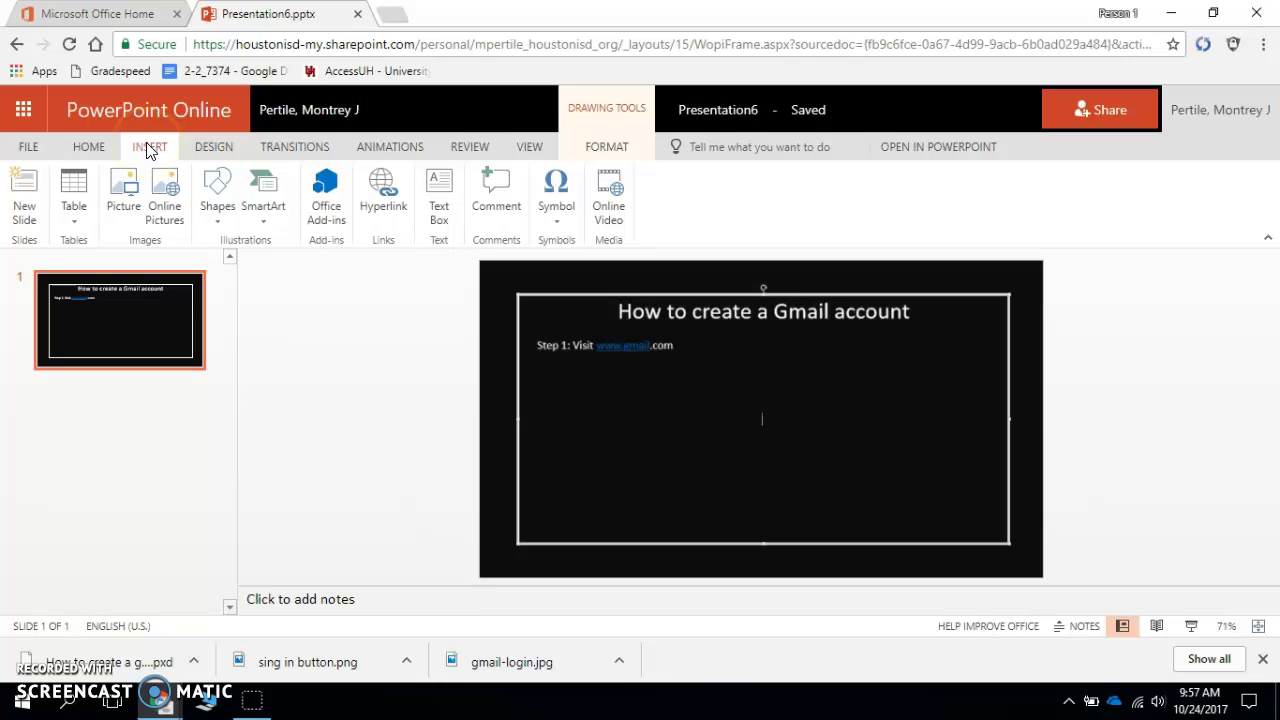
pyautogui.click(130, 212)
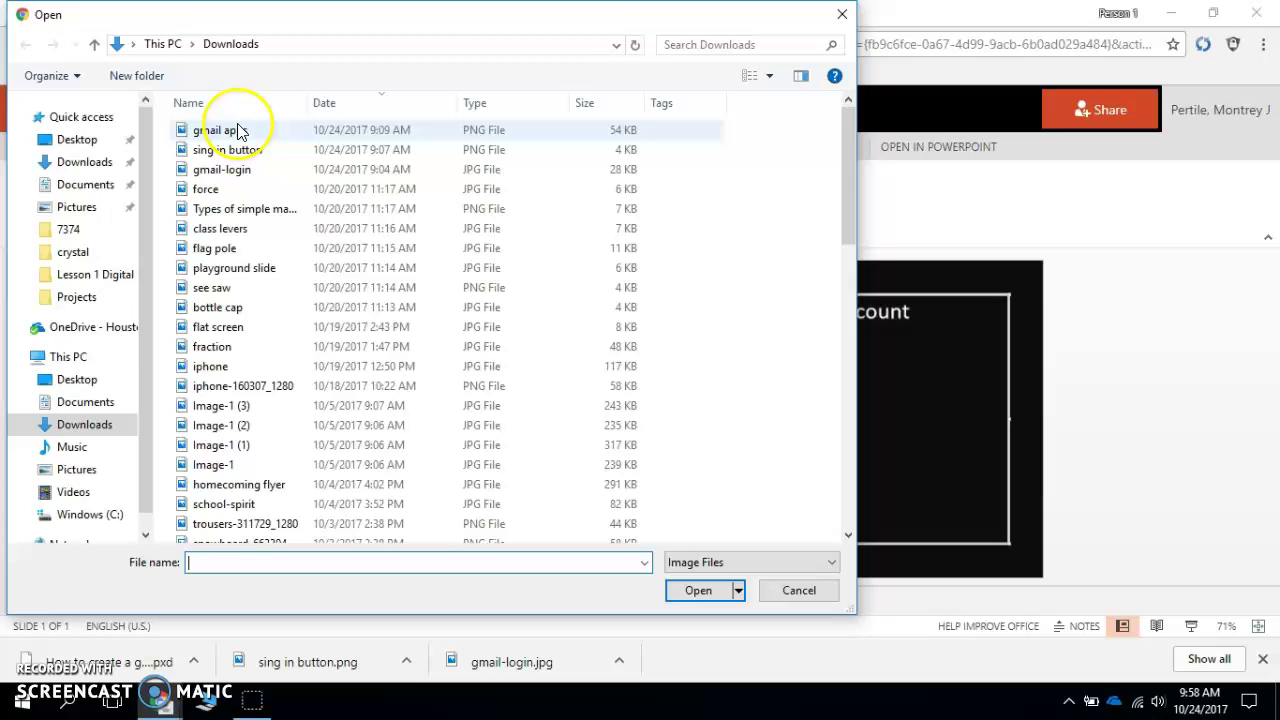
pyautogui.click(222, 130)
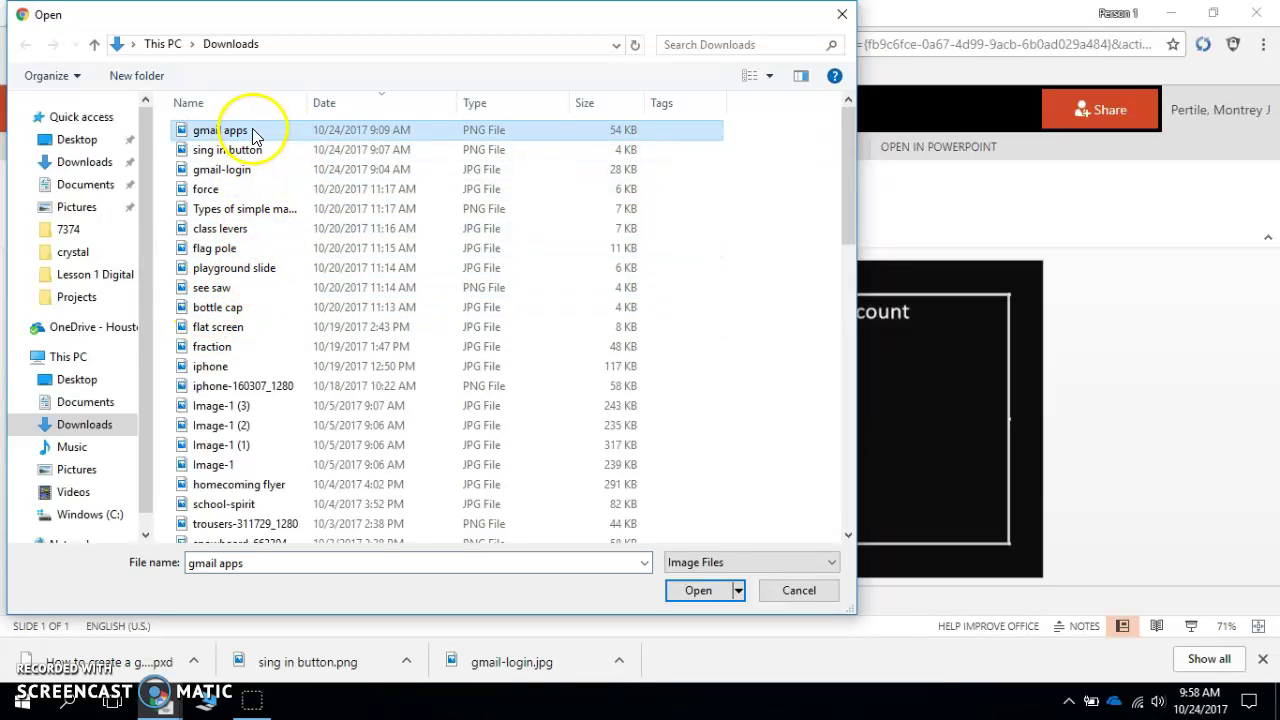
pyautogui.doubleClick(253, 136)
pyautogui.moveTo(808, 400); pyautogui.dragTo(904, 424)
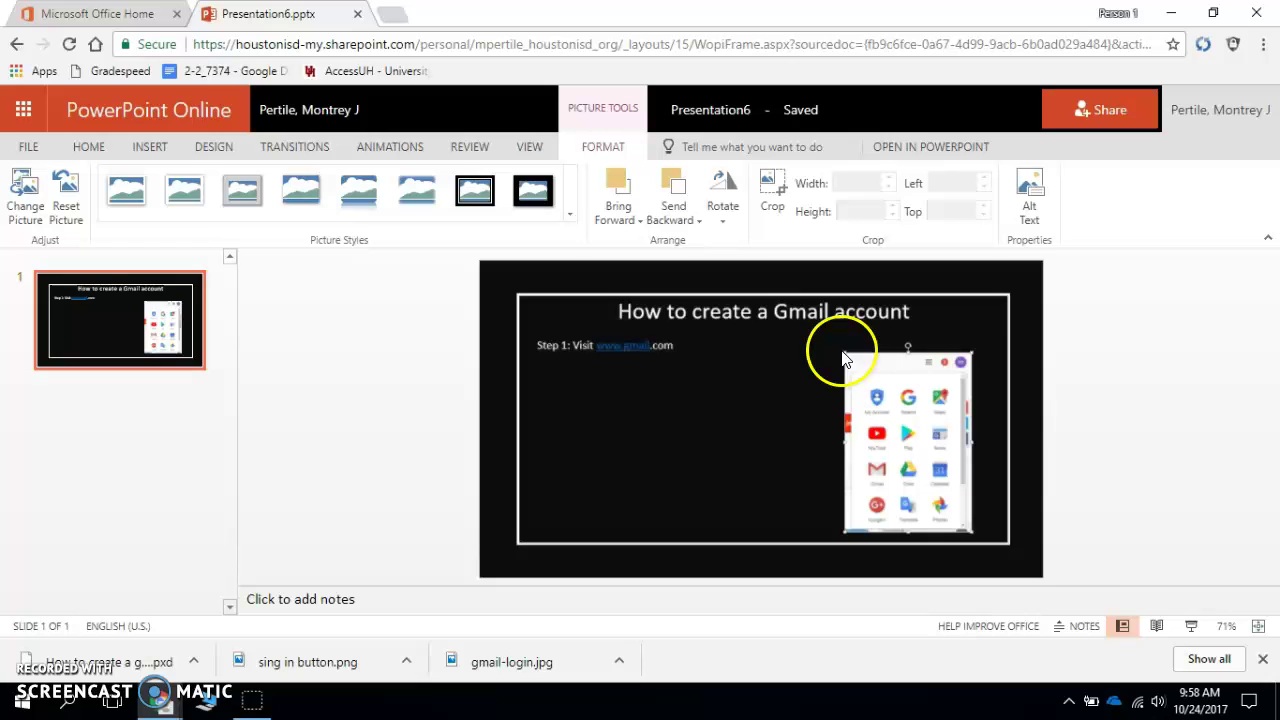
pyautogui.moveTo(843, 352); pyautogui.dragTo(889, 427)
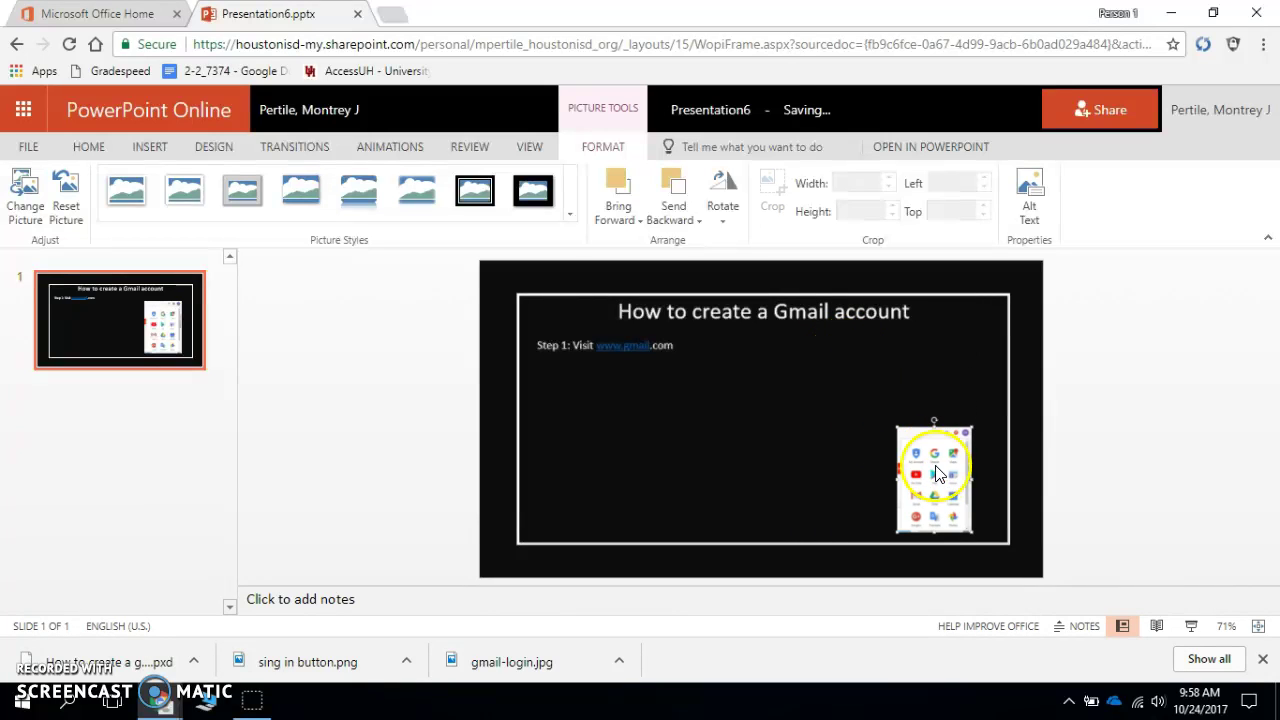
pyautogui.moveTo(862, 469); pyautogui.dragTo(938, 485)
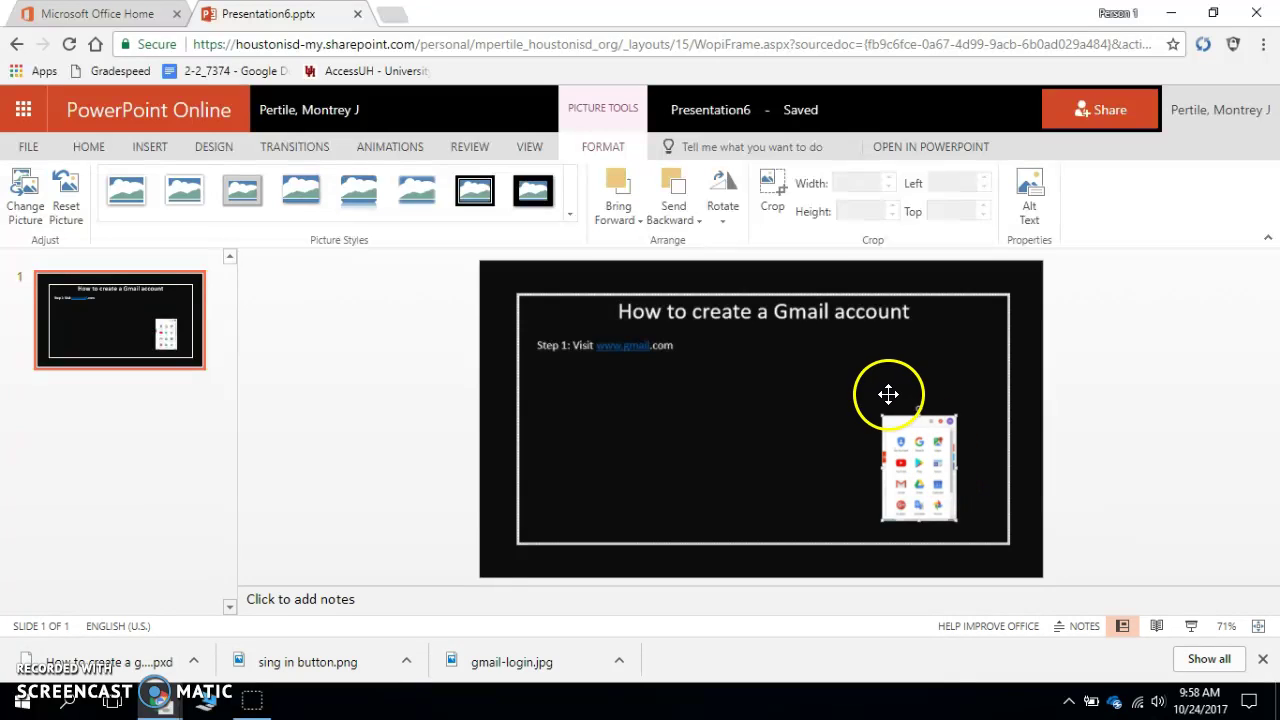
# Insert a 5-point star, enlarge it, and place it mid-slide left of the Gmail apps picture
pyautogui.click(153, 150)
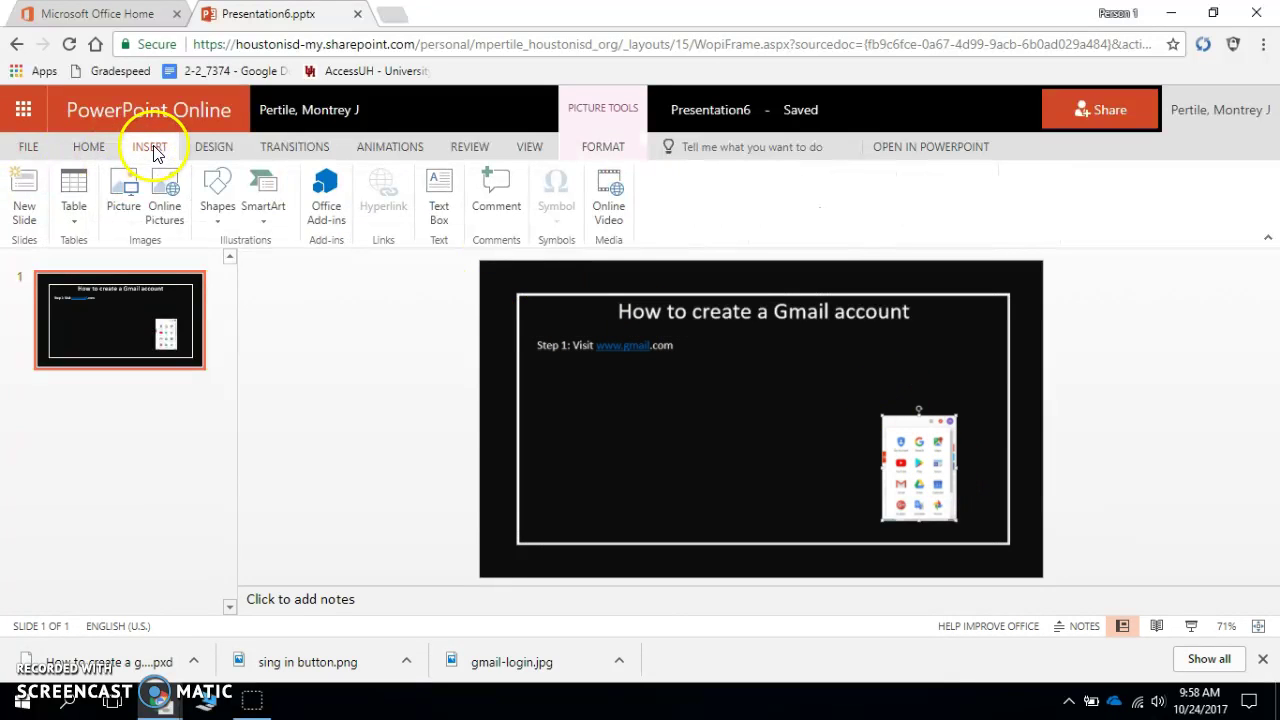
pyautogui.click(219, 208)
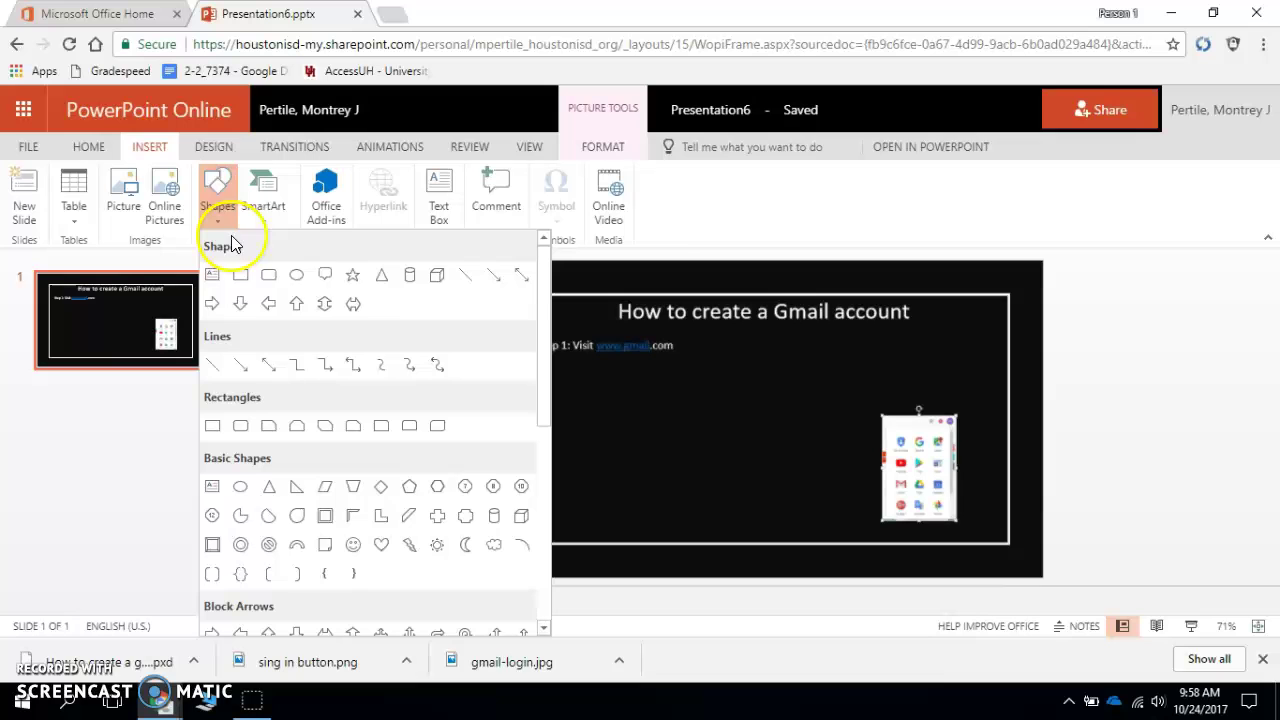
pyautogui.click(353, 276)
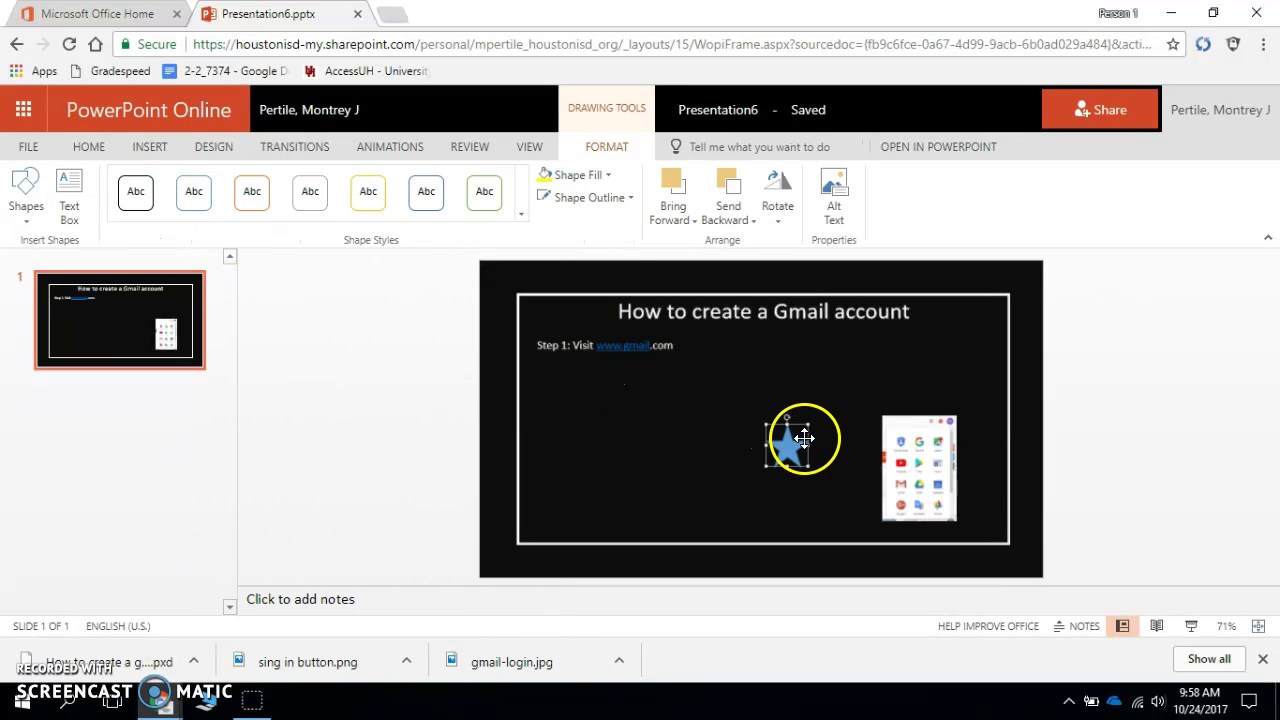
pyautogui.moveTo(809, 425); pyautogui.dragTo(877, 354)
pyautogui.moveTo(848, 407); pyautogui.dragTo(792, 407)
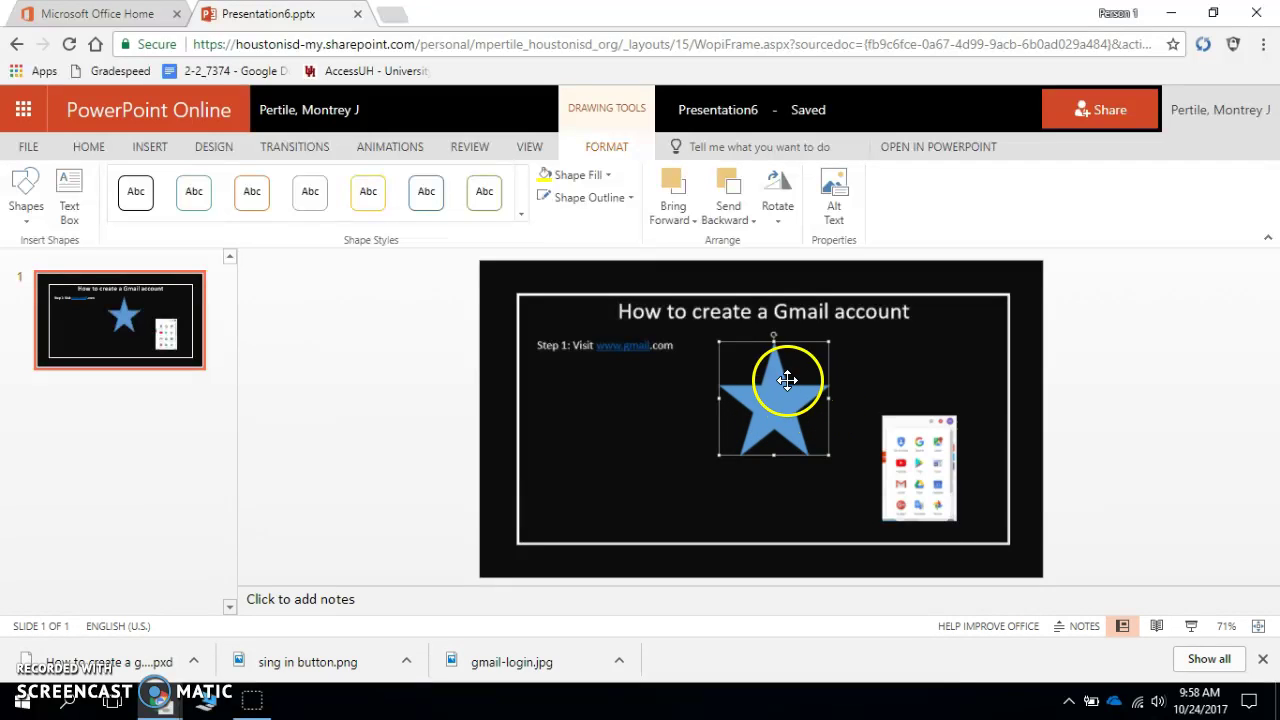